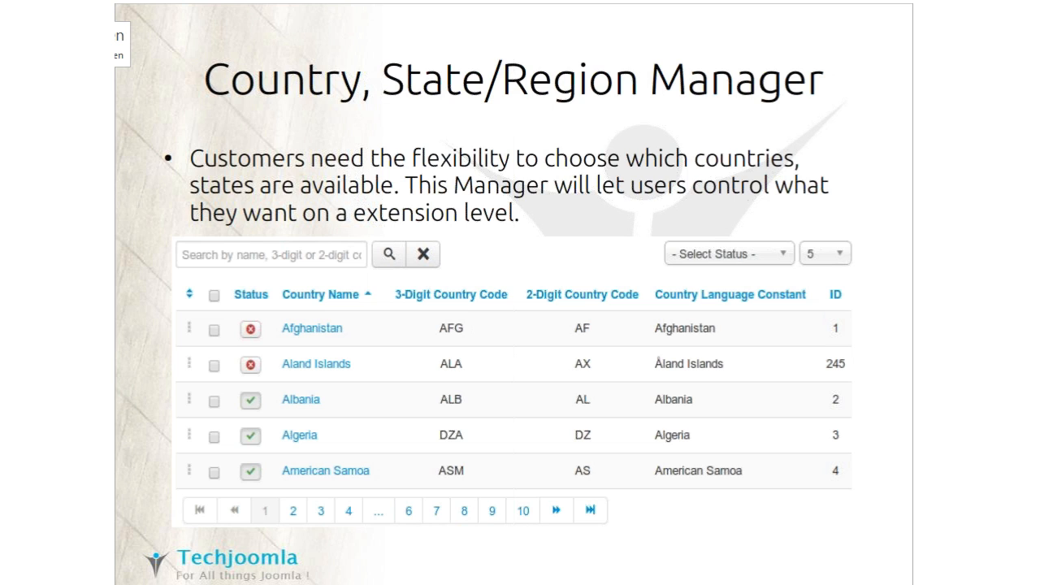
key("Right")
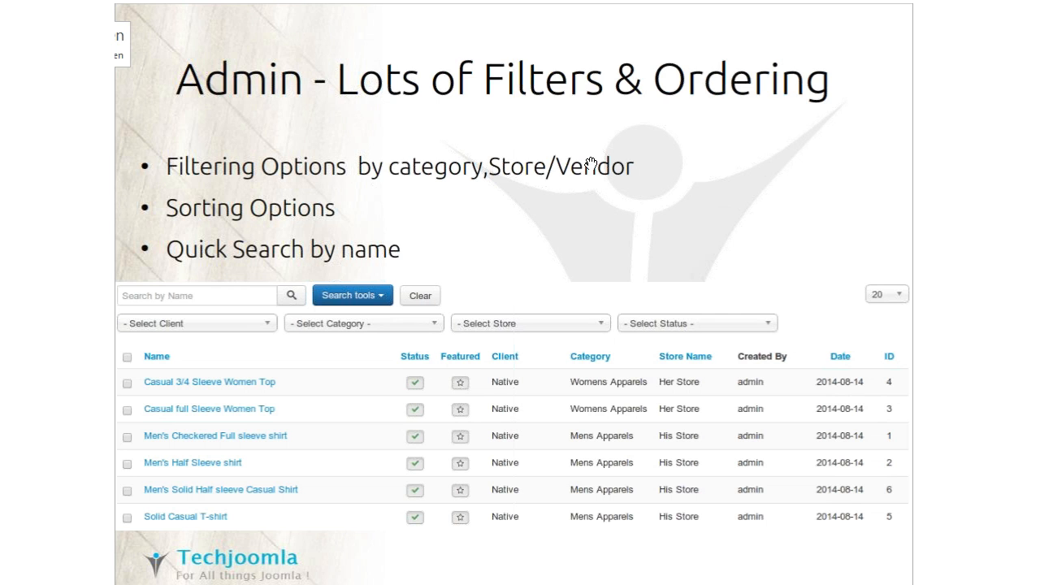
Switch from the slides to the Cart demo Joomla administration page in the browser and open the Quick2Cart dashboard.
key("alt+Tab")
key("alt+Tab")
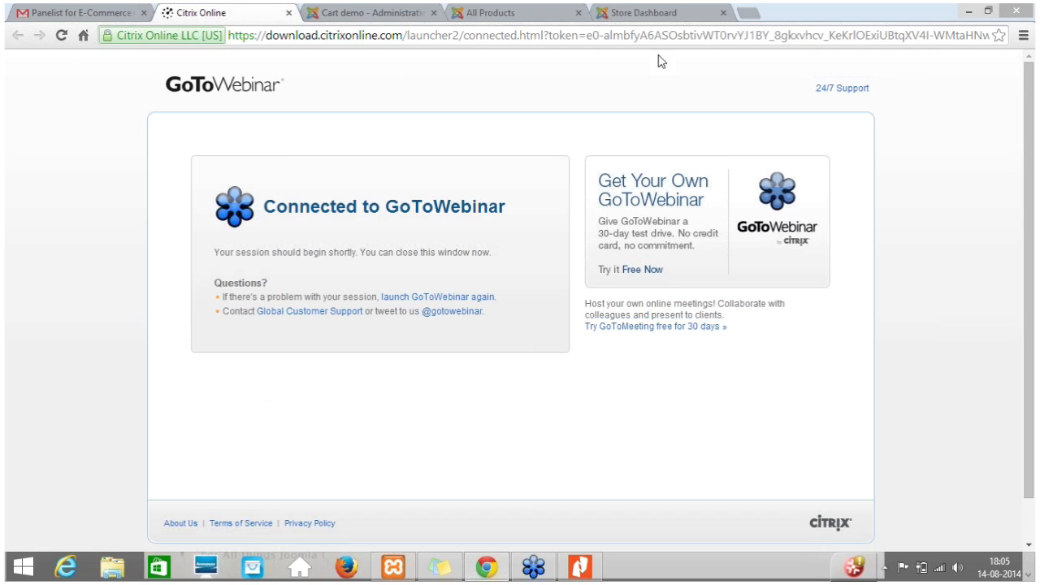
left_click(390, 16)
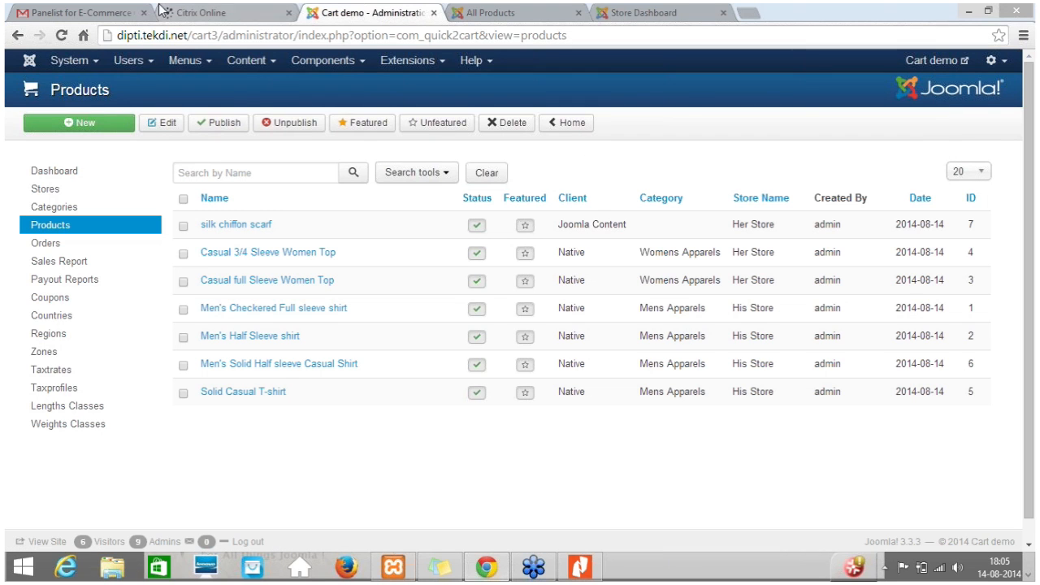
left_click(335, 63)
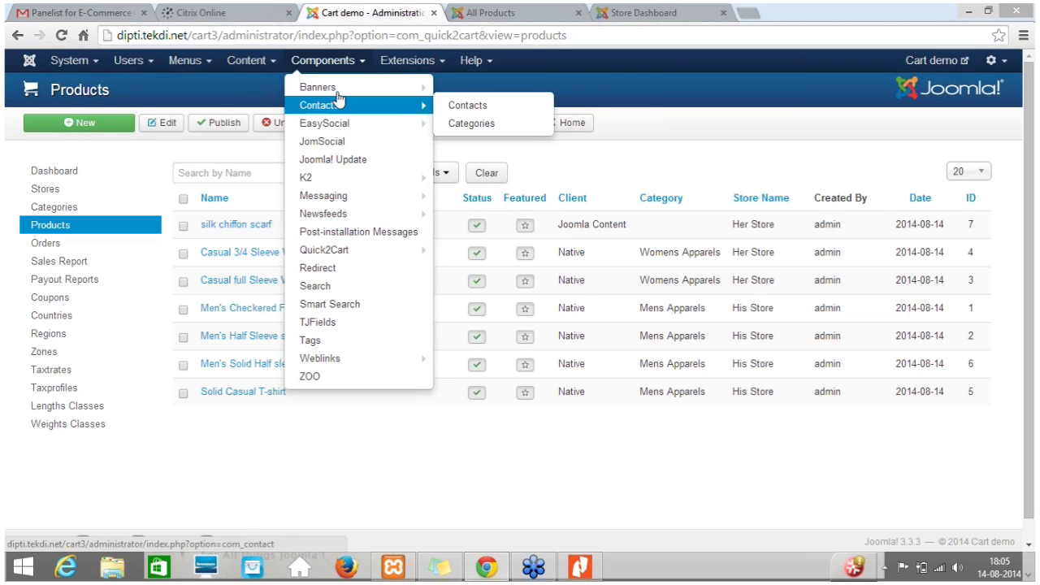
mouse_move(358, 253)
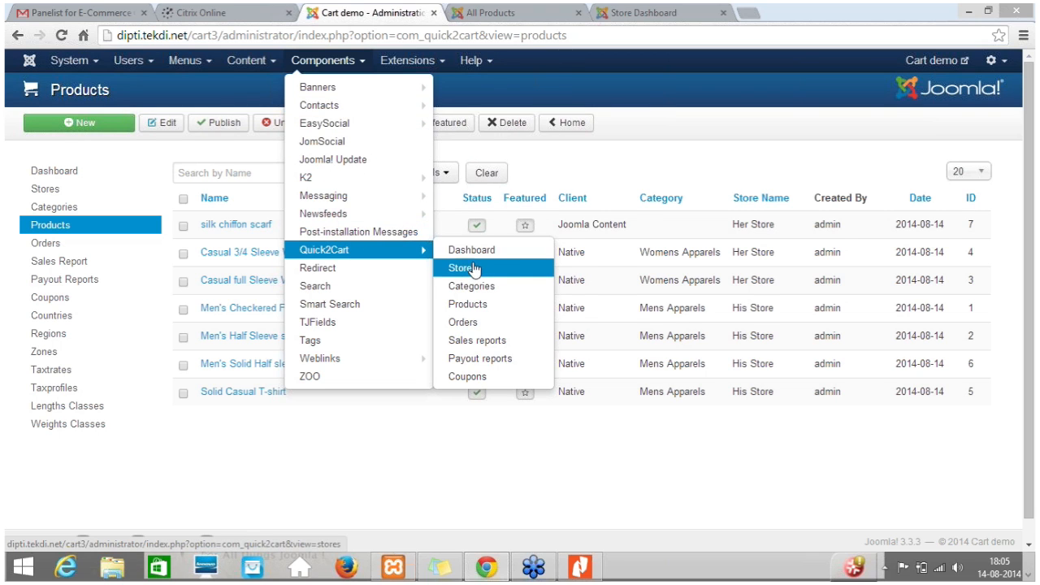
left_click(459, 257)
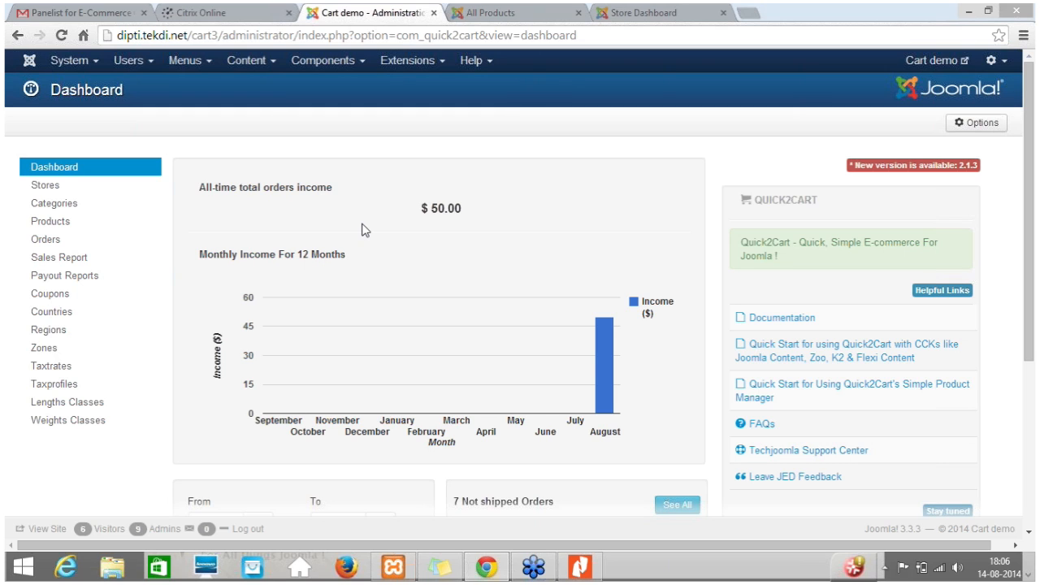
left_click(326, 72)
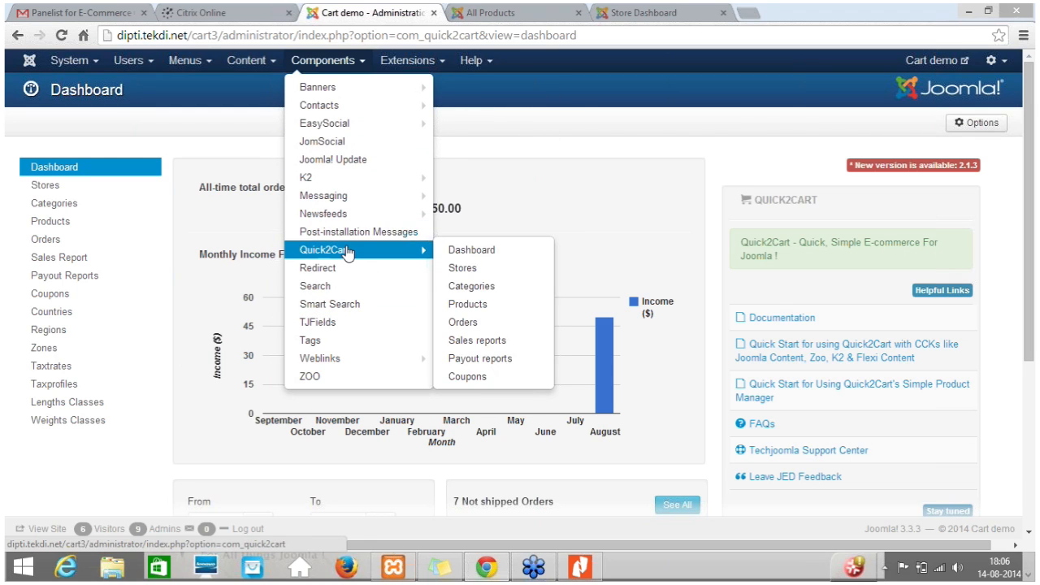
left_click(483, 144)
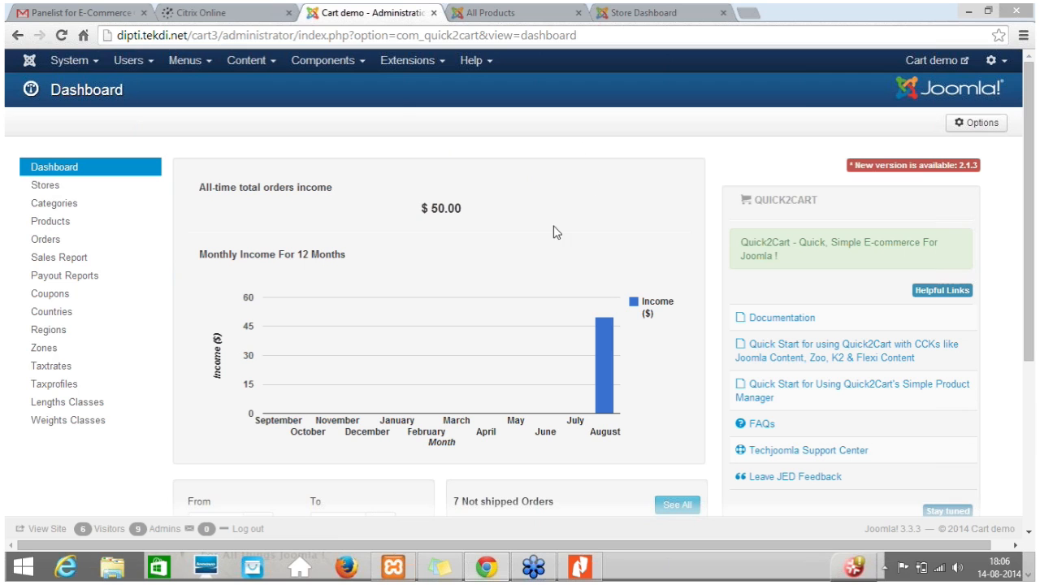
Examine the dashboard's income chart, periodic income and orders, not shipped orders, and pending payouts.
scroll(530, 238, "down", 2)
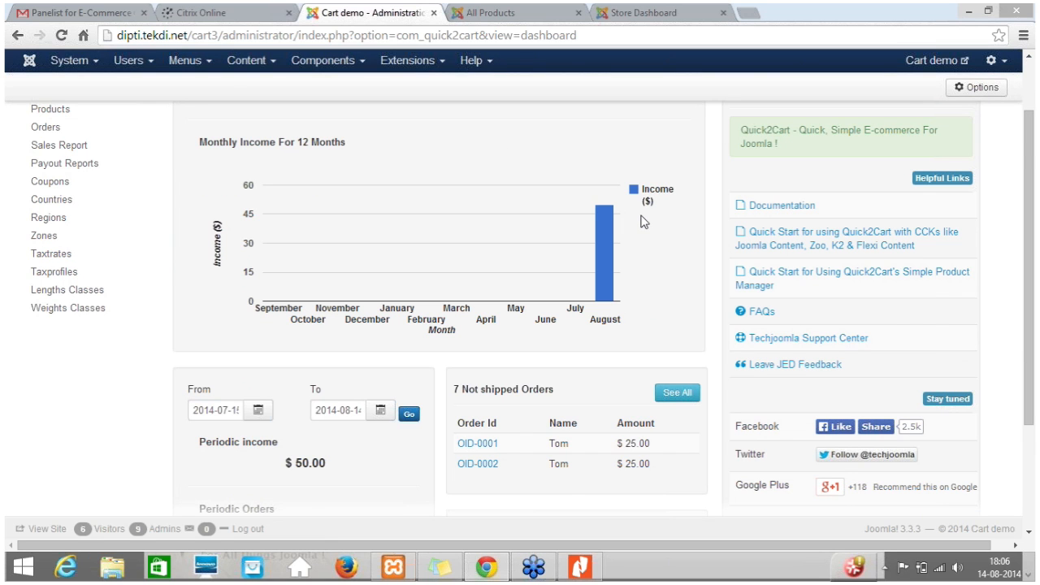
scroll(642, 268, "down", 1)
scroll(610, 358, "down", 1)
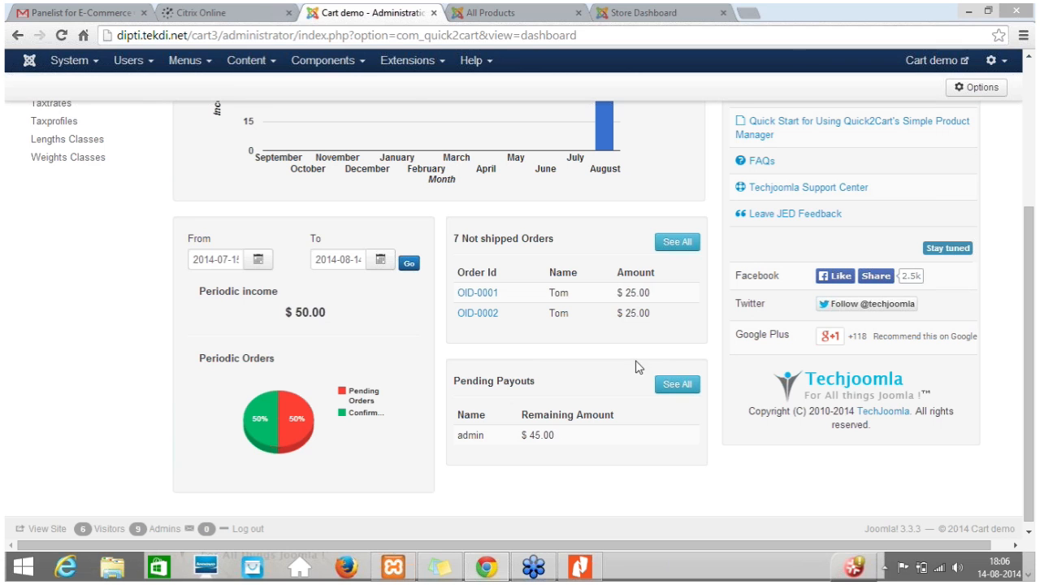
scroll(634, 424, "up", 3)
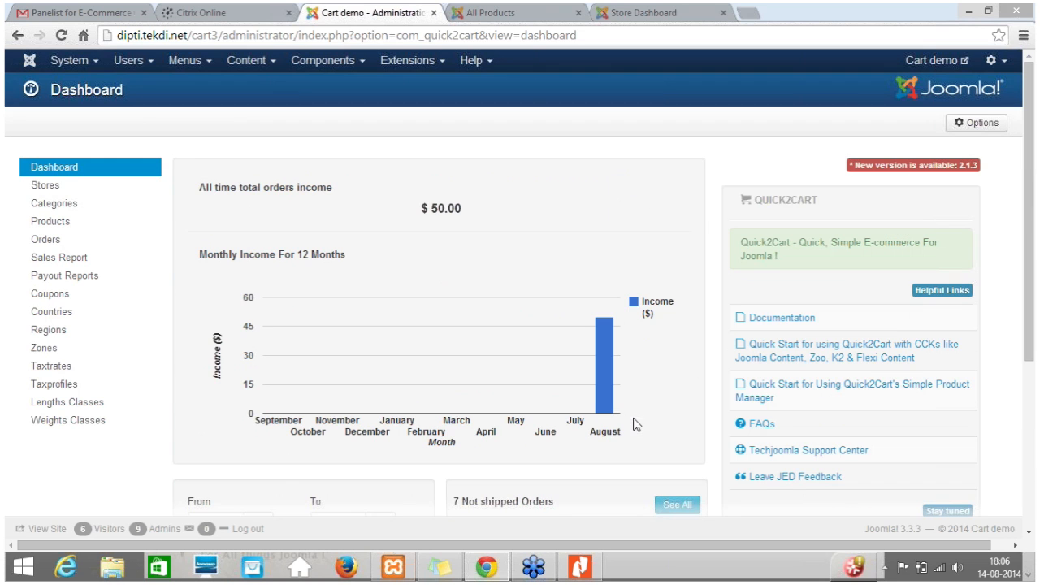
scroll(966, 260, "down", 3)
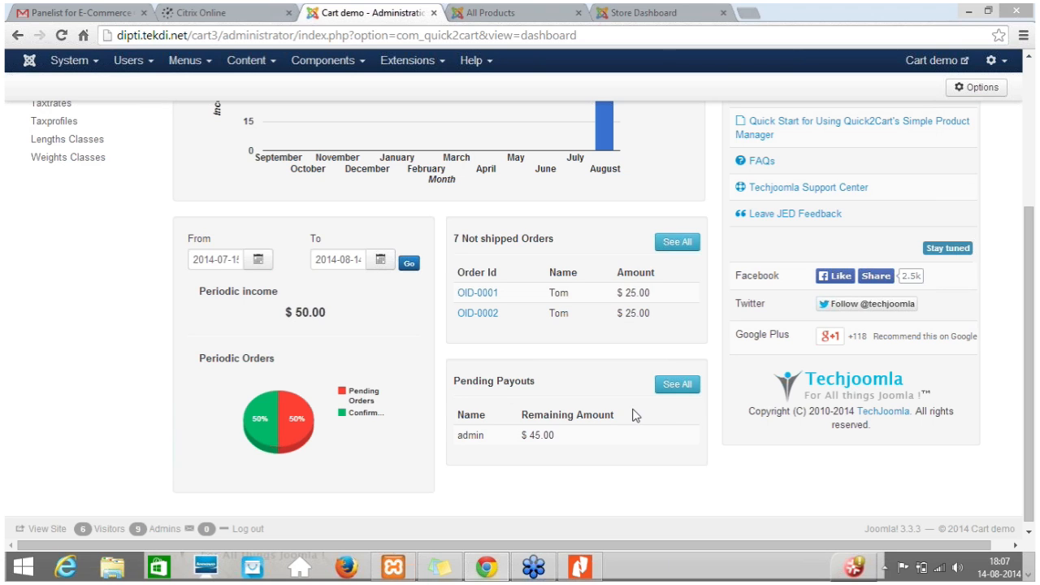
scroll(626, 439, "up", 1)
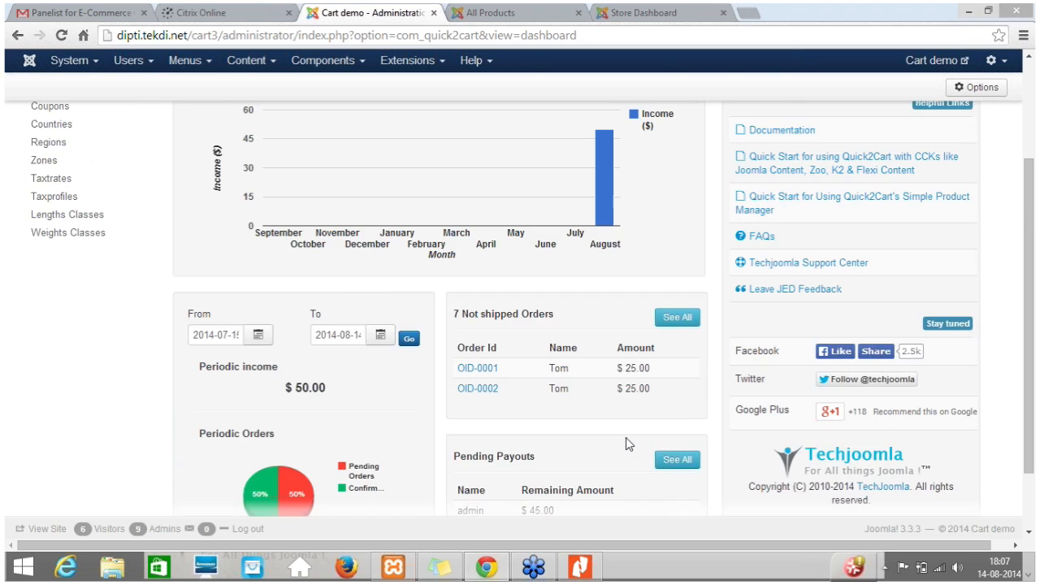
scroll(626, 439, "up", 2)
scroll(626, 439, "down", 2)
scroll(626, 439, "up", 2)
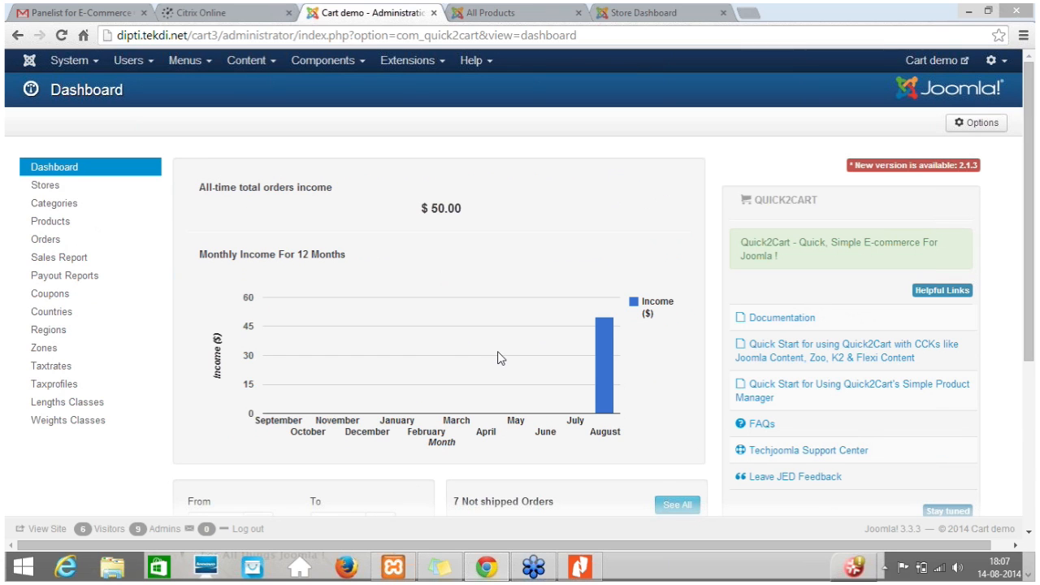
scroll(554, 355, "down", 3)
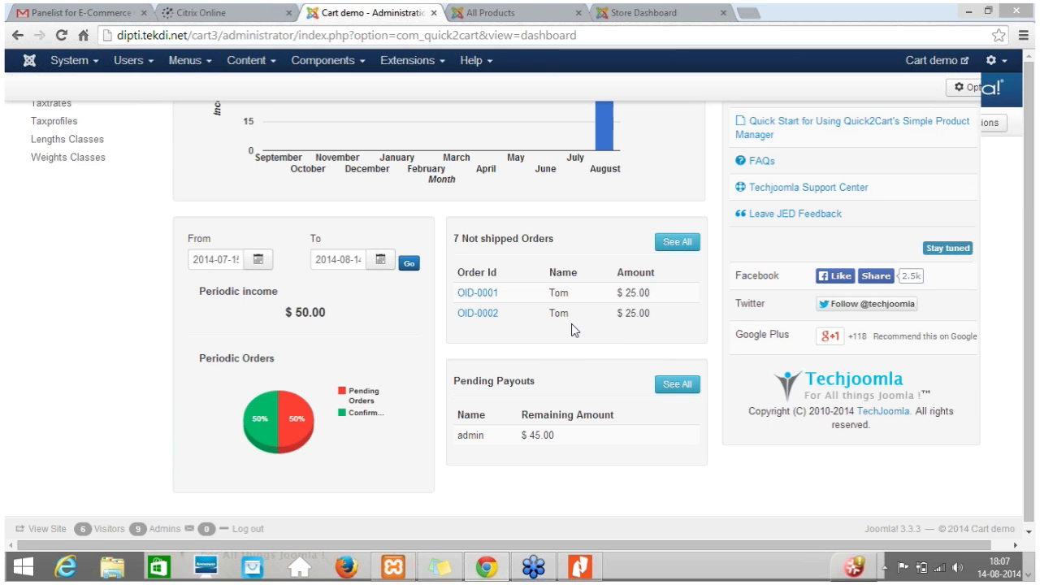
scroll(571, 323, "up", 3)
Open the Stores list and bring up the form for adding a new store.
left_click(49, 185)
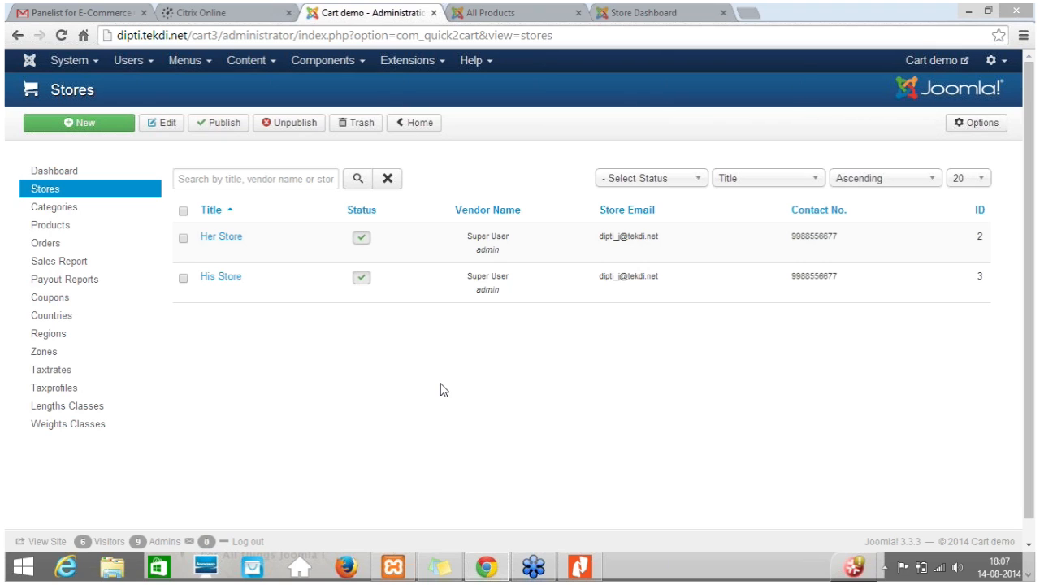
left_click(53, 213)
left_click(90, 130)
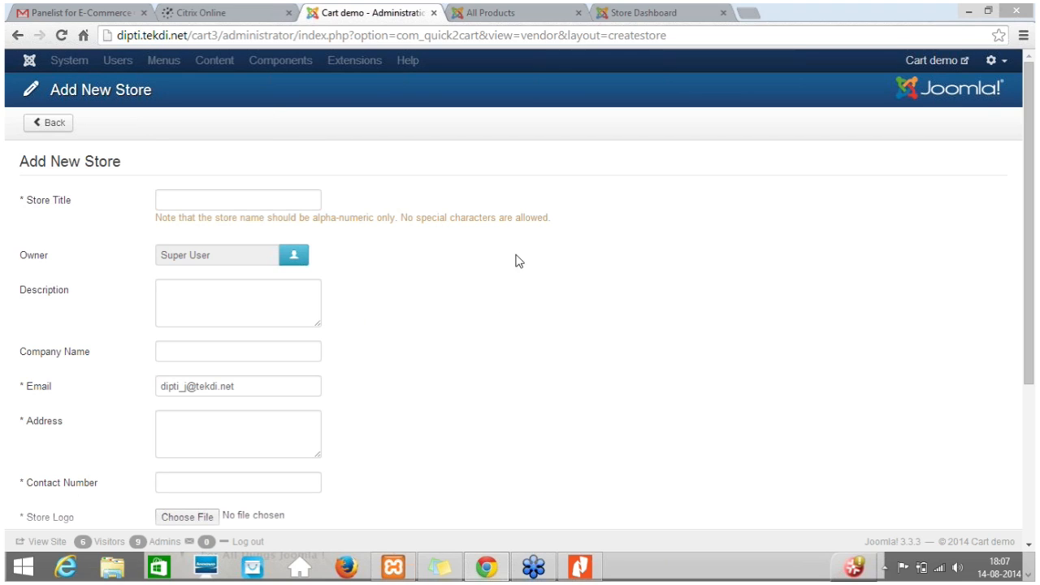
Examine the new store form's title, owner, contact, logo and payment fields without filling them in.
left_click(239, 200)
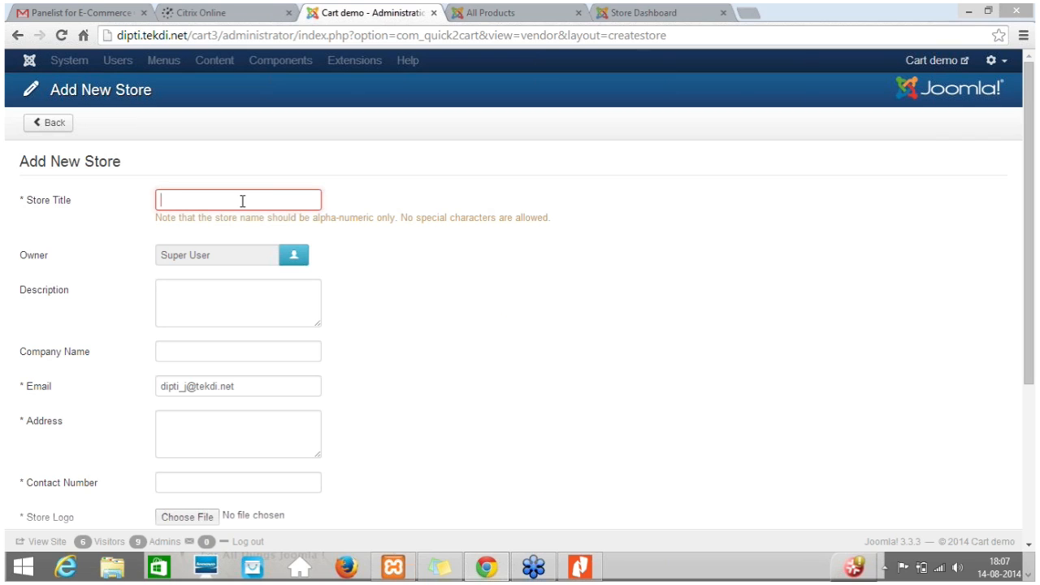
left_click(295, 258)
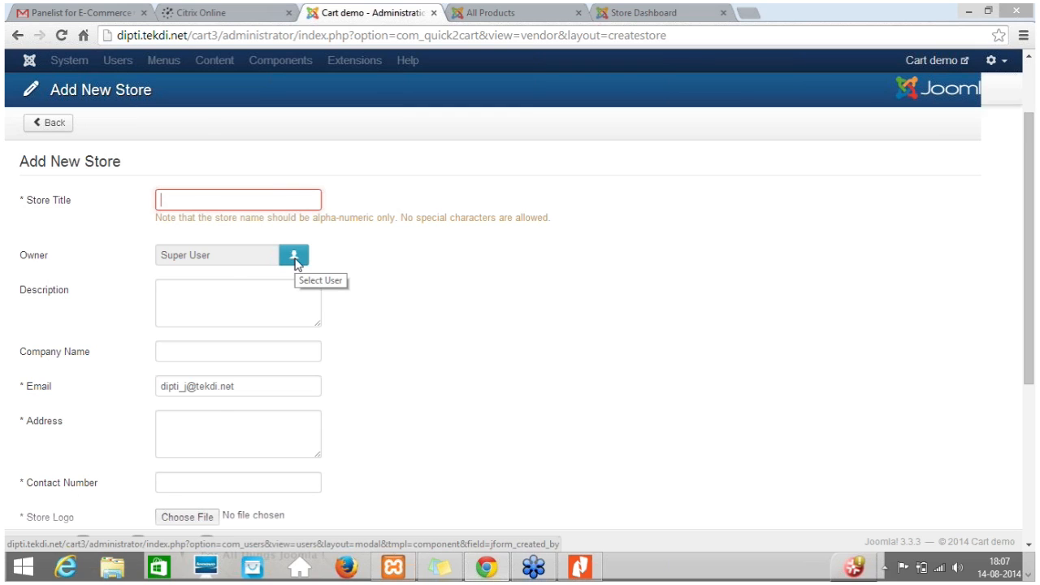
scroll(296, 259, "down", 3)
scroll(296, 258, "up", 3)
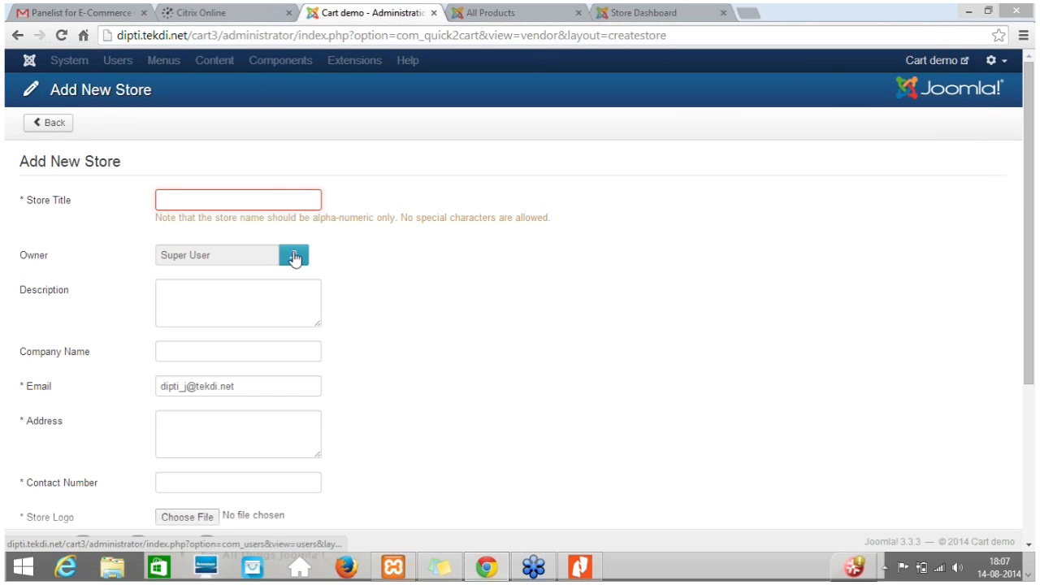
left_click(294, 257)
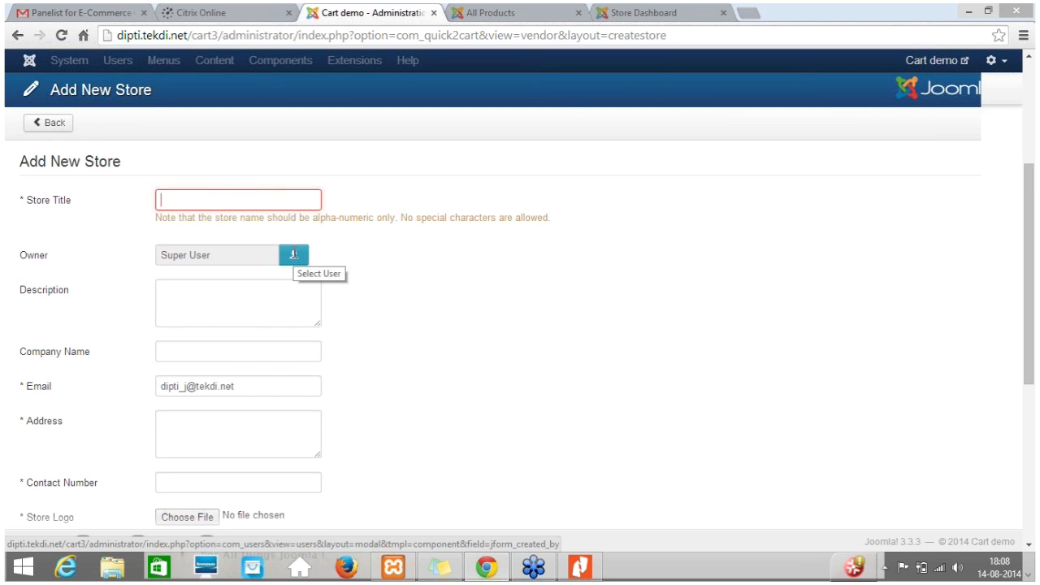
scroll(294, 257, "down", 3)
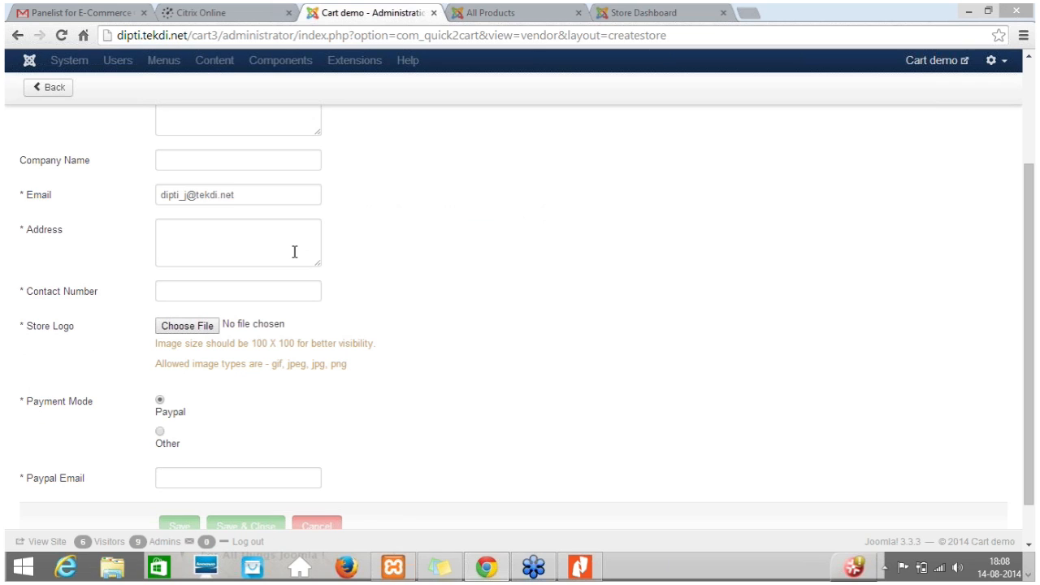
scroll(430, 267, "down", 1)
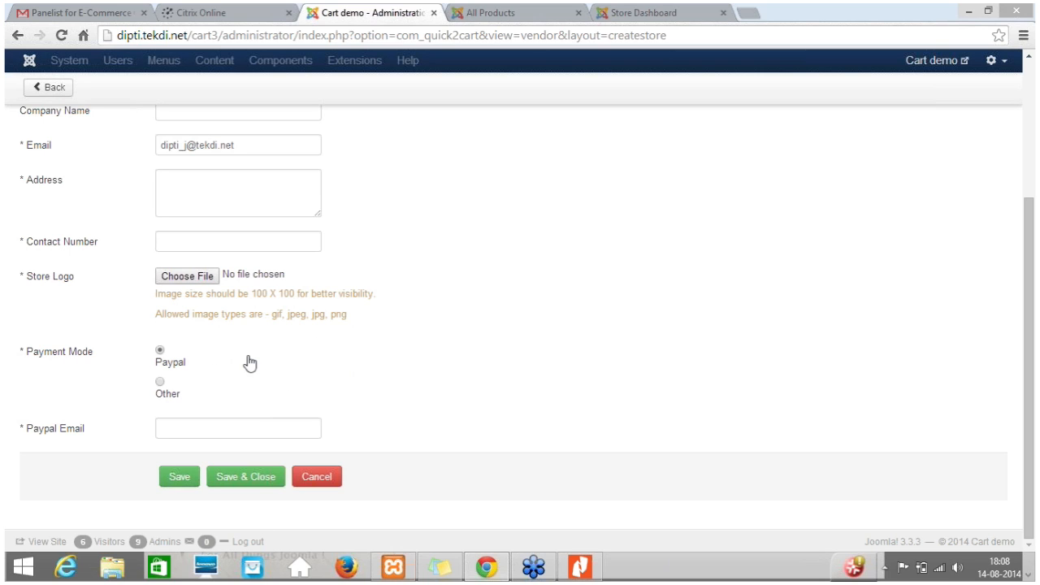
Switch the new store's payment mode to Other, go to its payment details field, and cancel the form without saving.
left_click(209, 428)
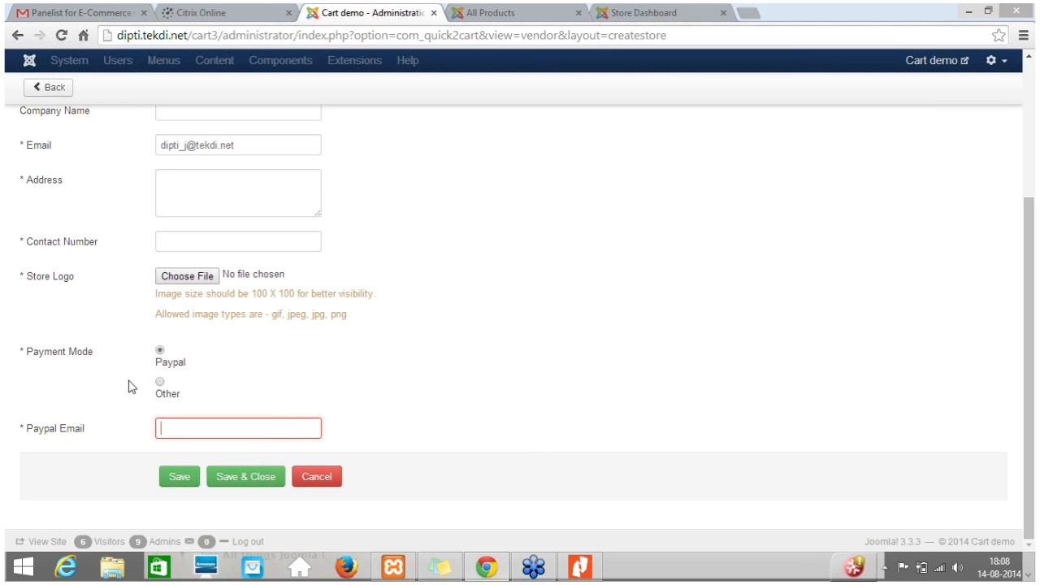
left_click(163, 392)
left_click(211, 421)
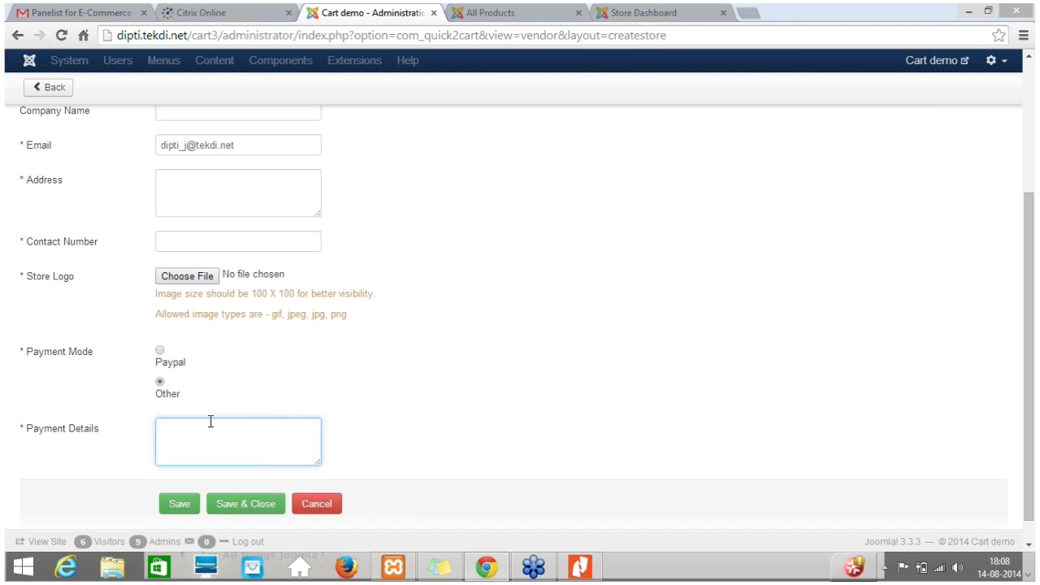
left_click(317, 505)
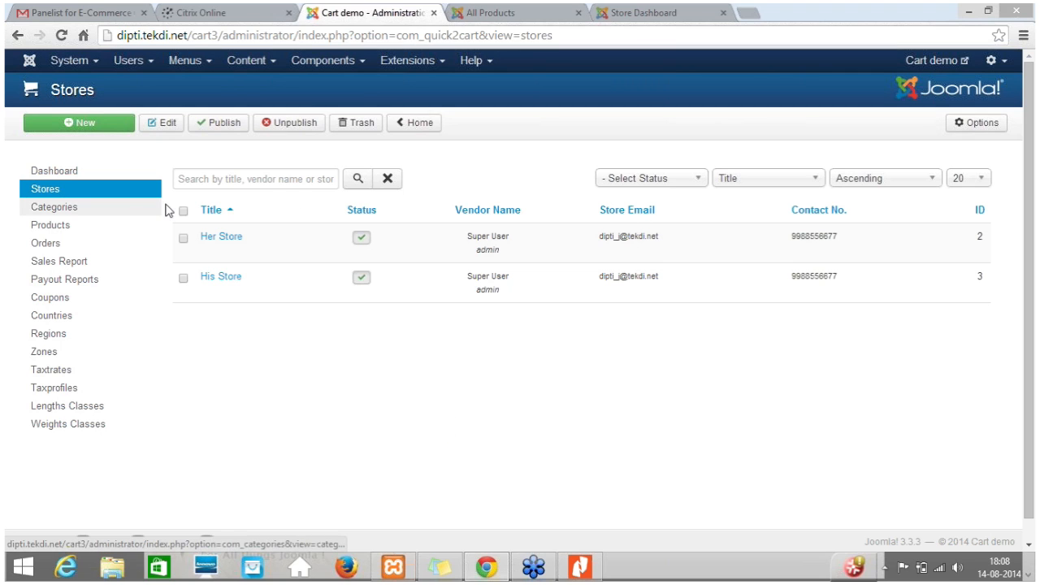
View the Quick2Cart product categories and open the Products list.
left_click(250, 180)
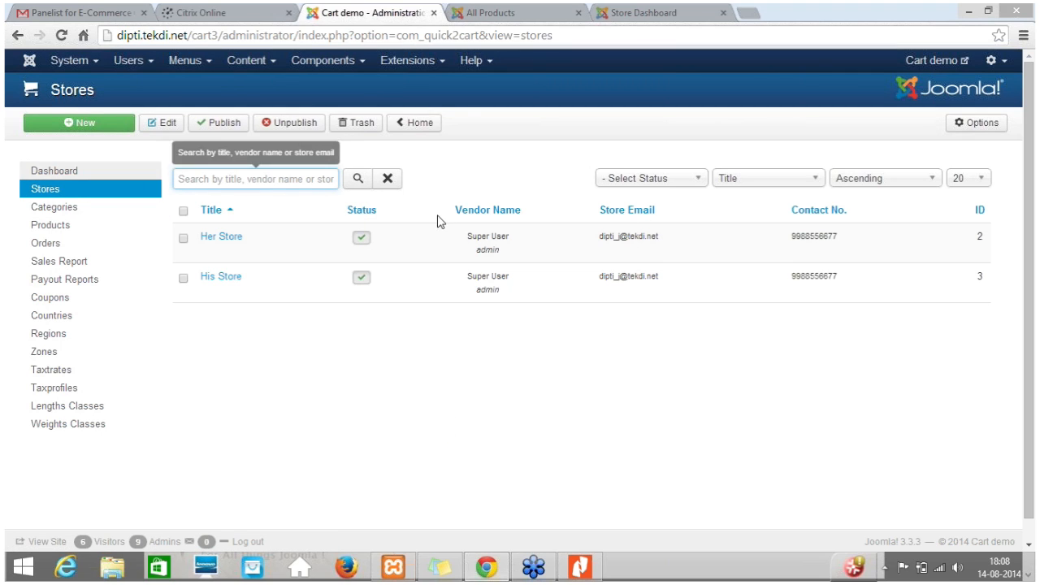
left_click(57, 211)
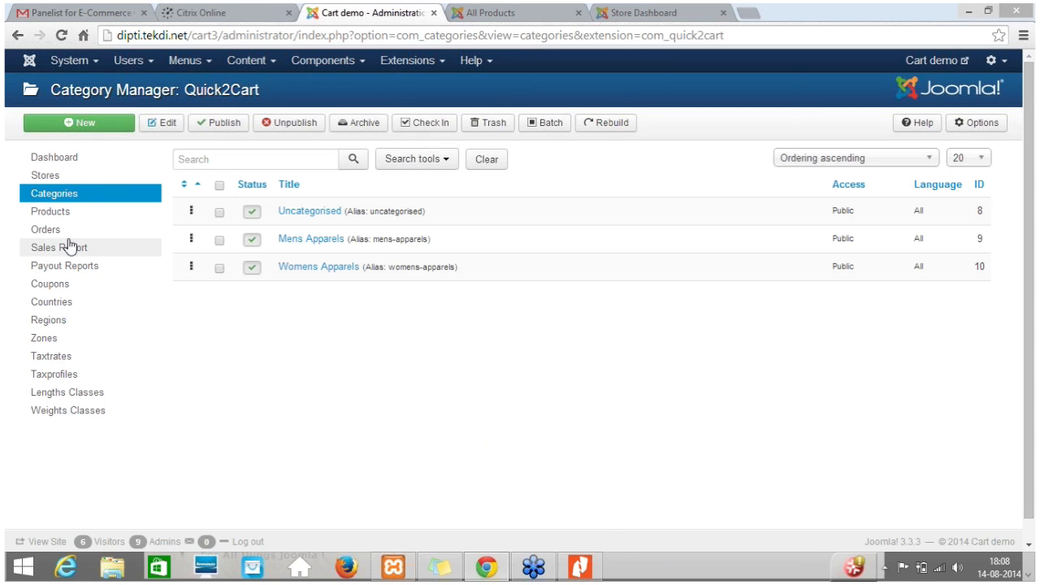
left_click(52, 215)
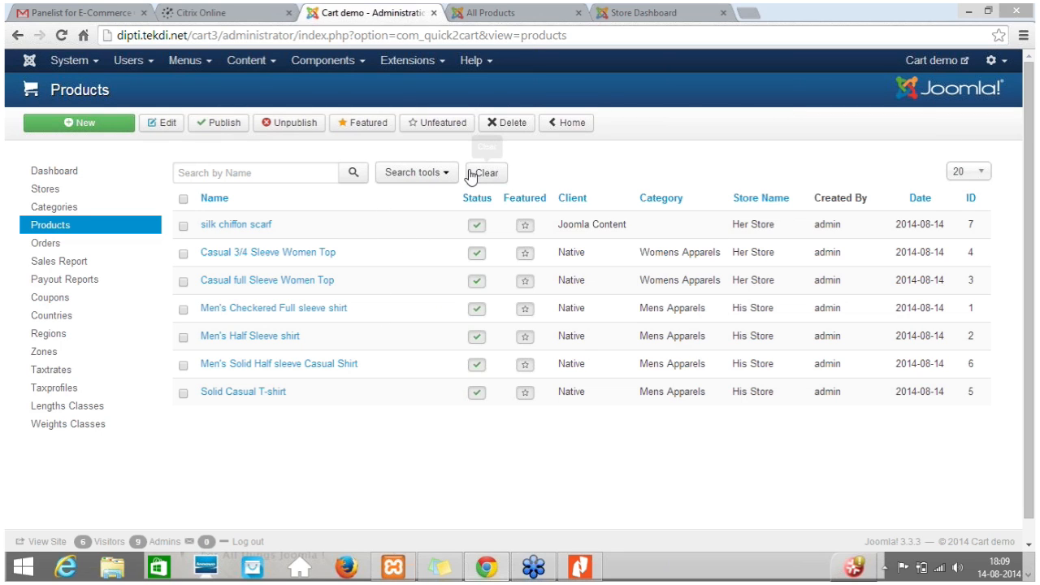
Show the search filters for the product list and look through the client, category, store and status filters.
left_click(445, 178)
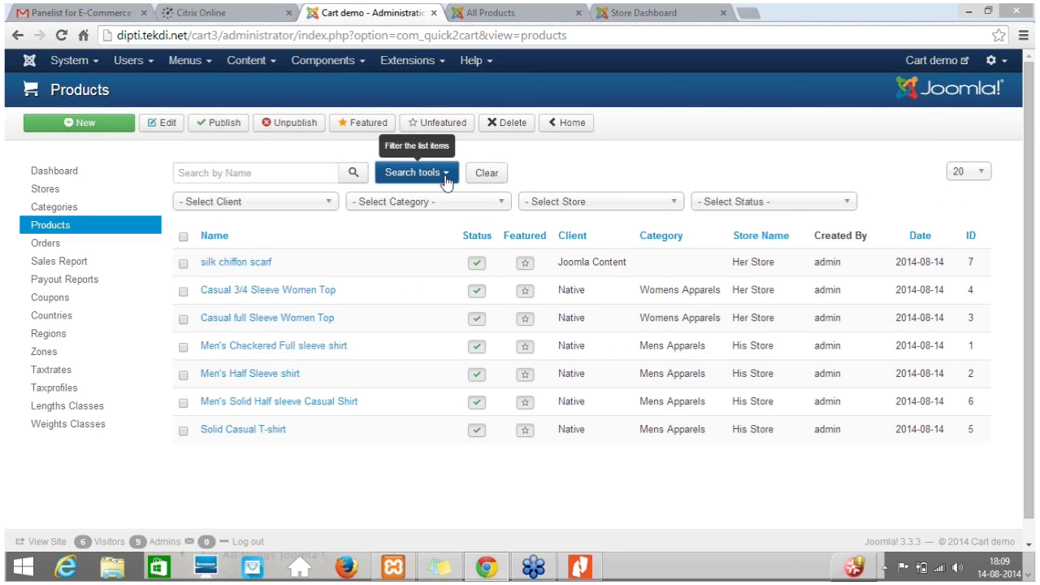
left_click(329, 202)
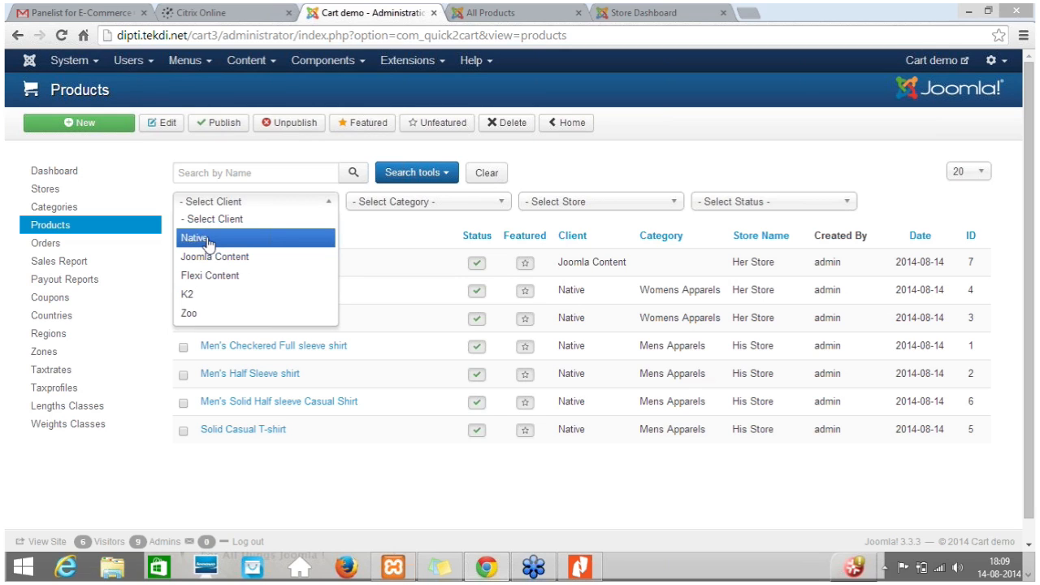
left_click(755, 156)
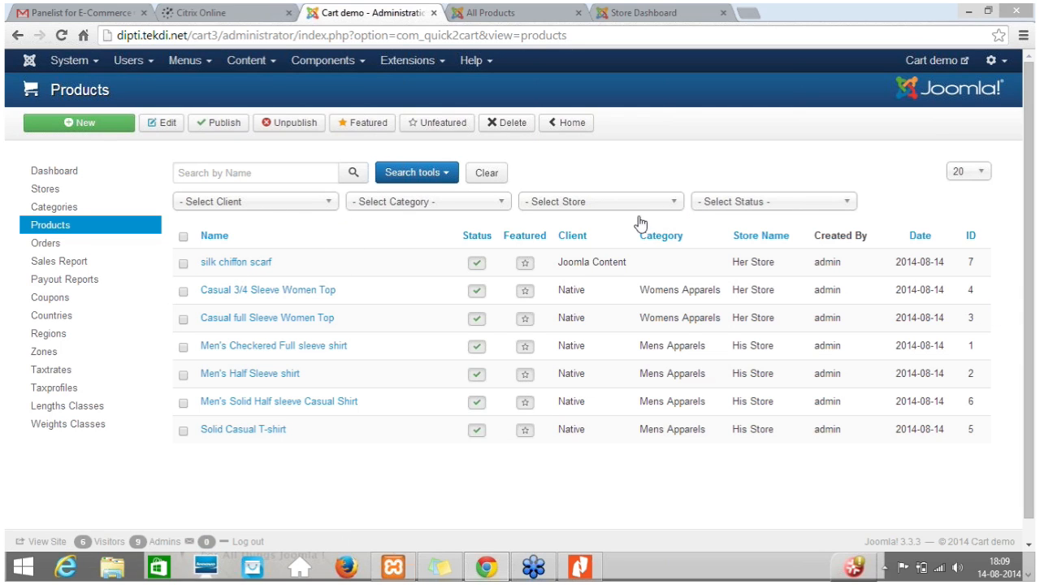
left_click(447, 201)
left_click(449, 203)
left_click(580, 210)
left_click(579, 216)
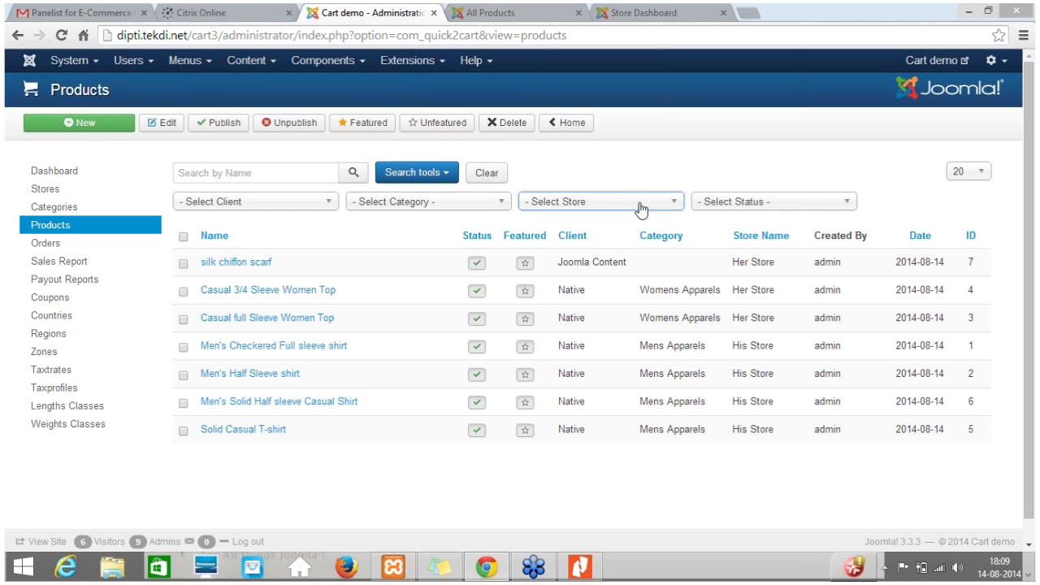
left_click(745, 209)
left_click(745, 214)
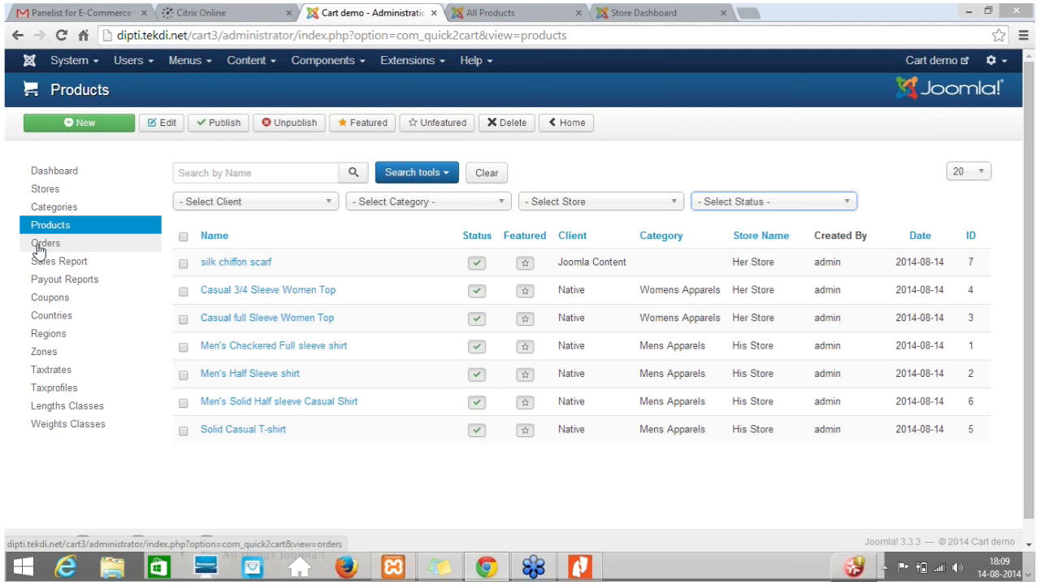
Open the Quick2Cart Orders list.
left_click(39, 246)
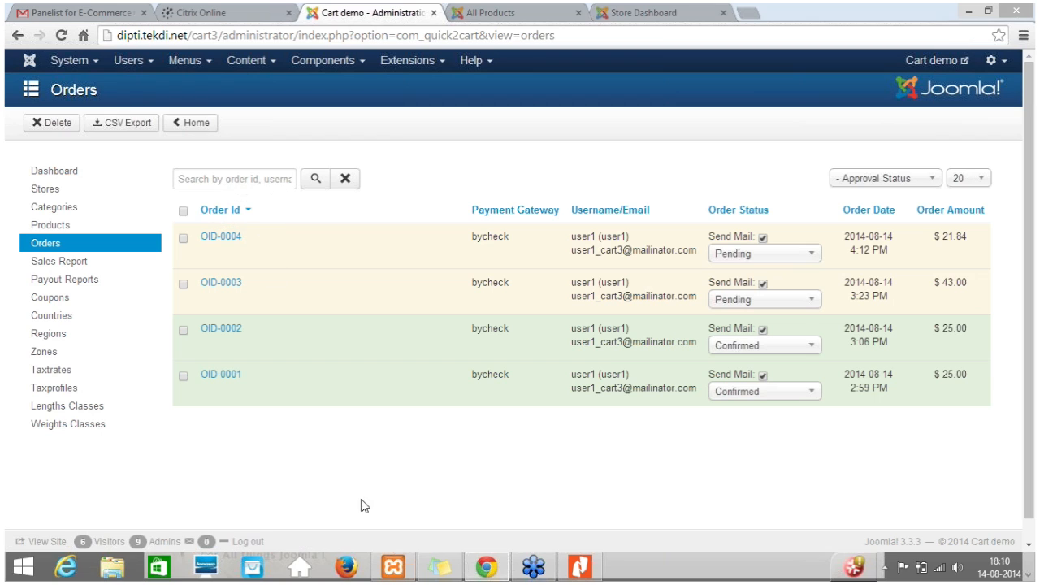
Look through the newest order's status choices, review its details down to the order items, and return to the Orders list.
left_click(786, 255)
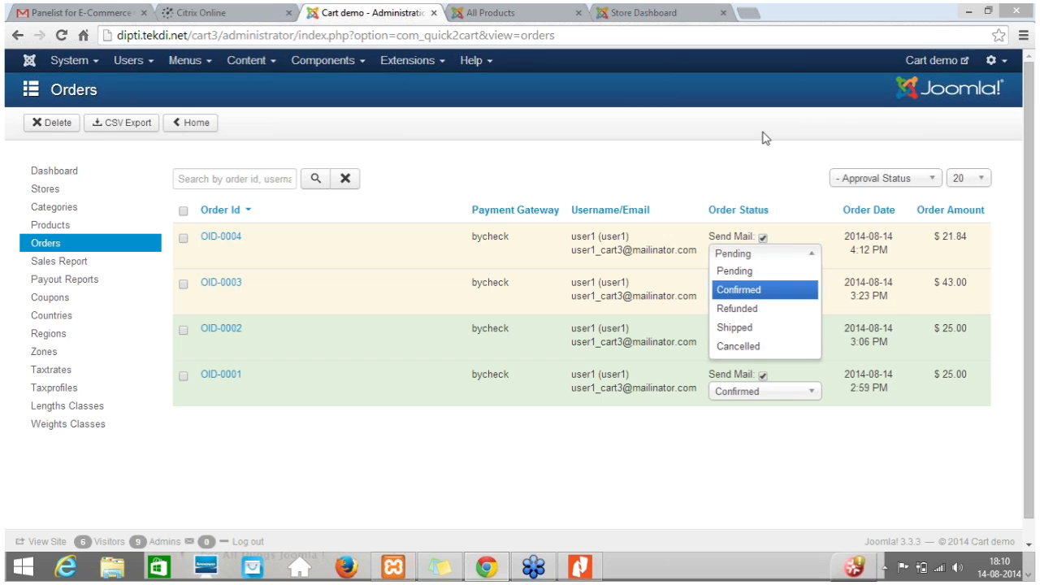
left_click(784, 201)
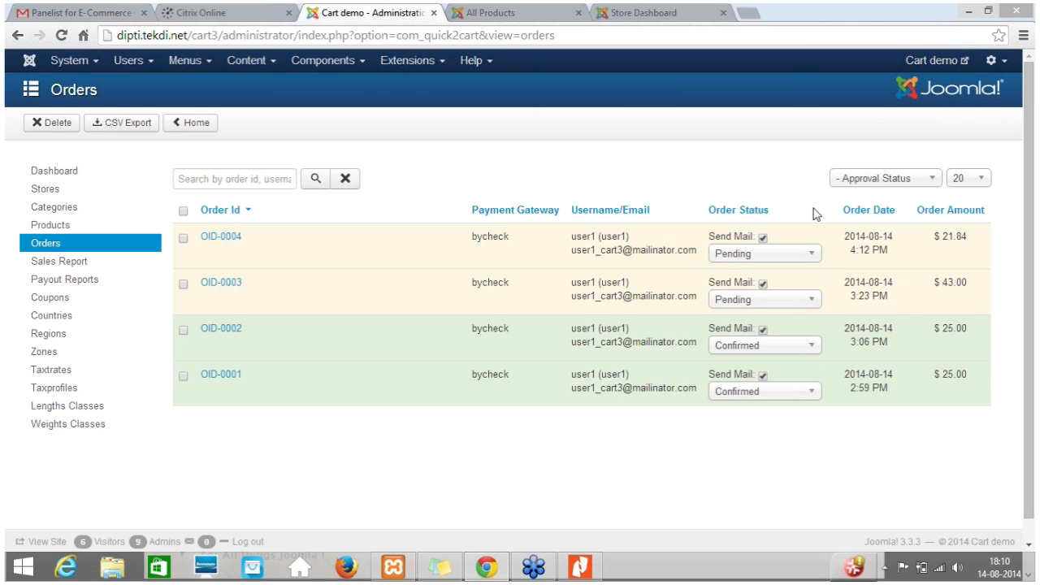
left_click(231, 238)
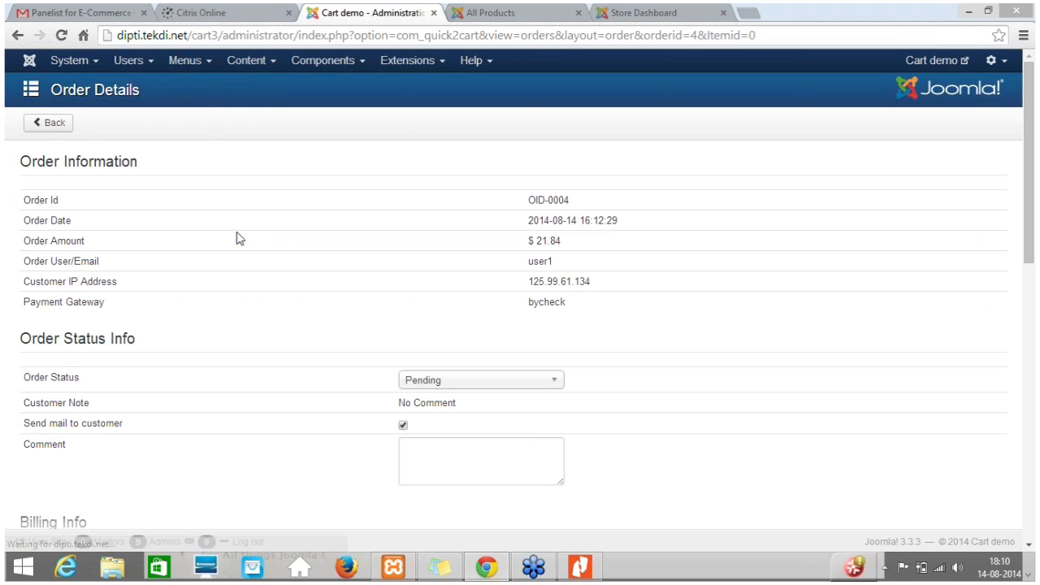
scroll(655, 349, "down", 2)
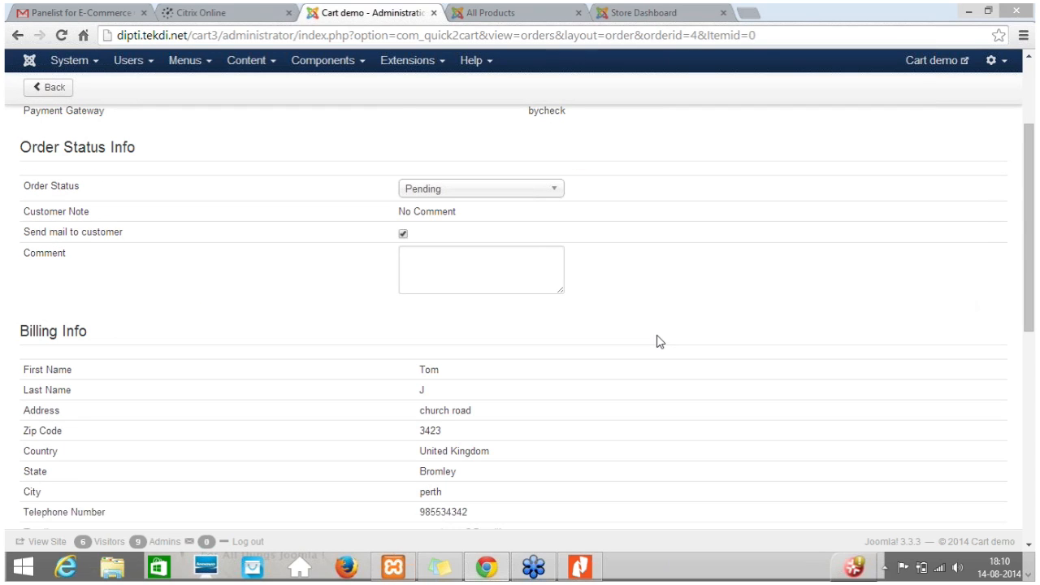
left_click(463, 259)
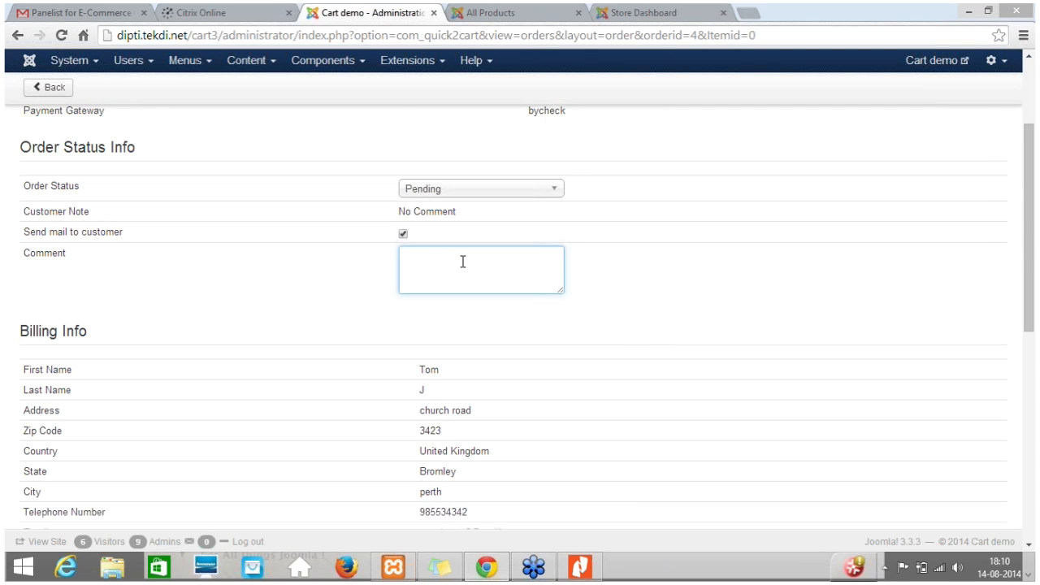
scroll(577, 354, "down", 5)
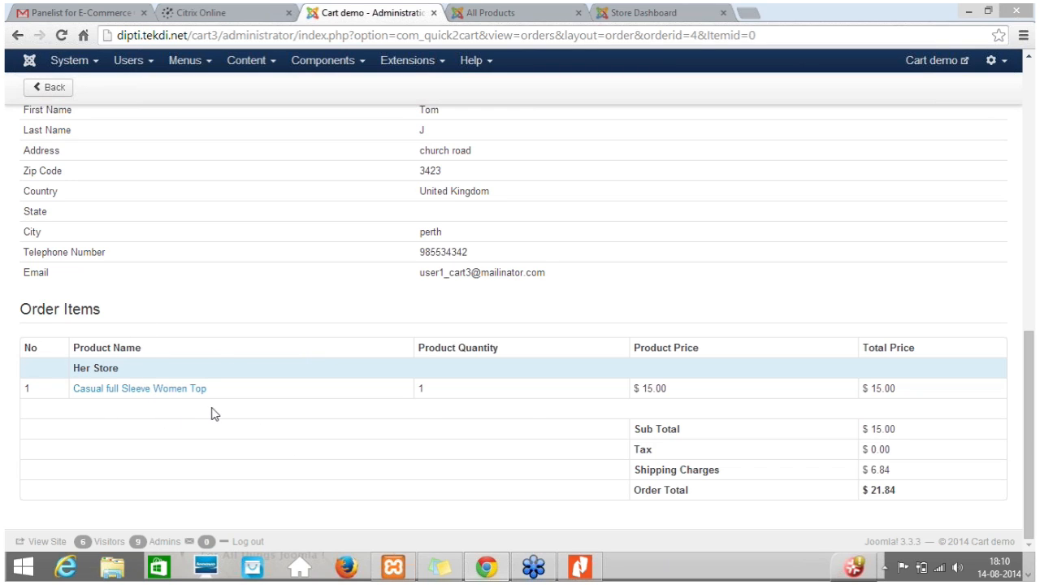
scroll(567, 408, "up", 5)
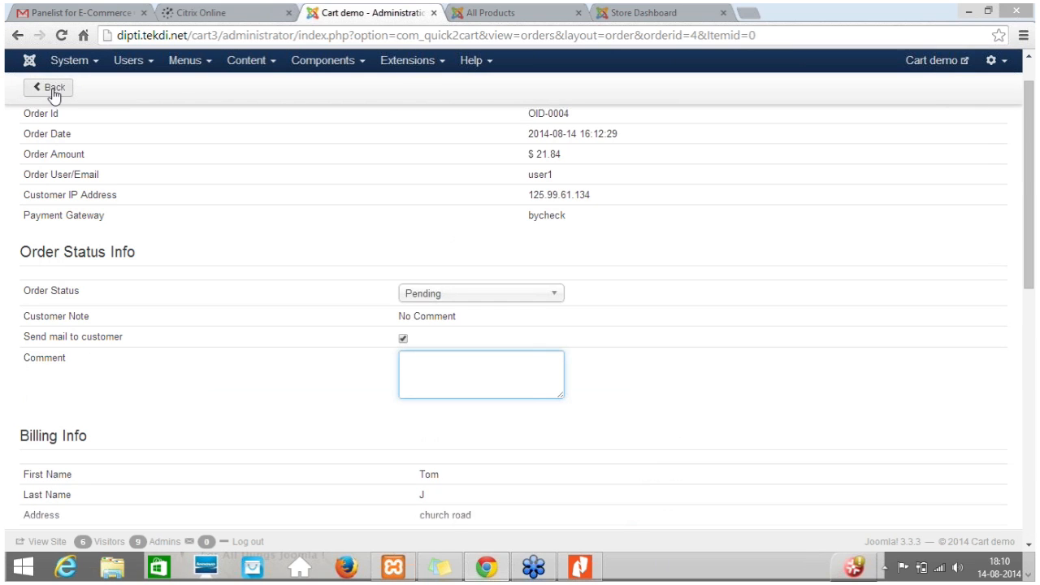
left_click(53, 95)
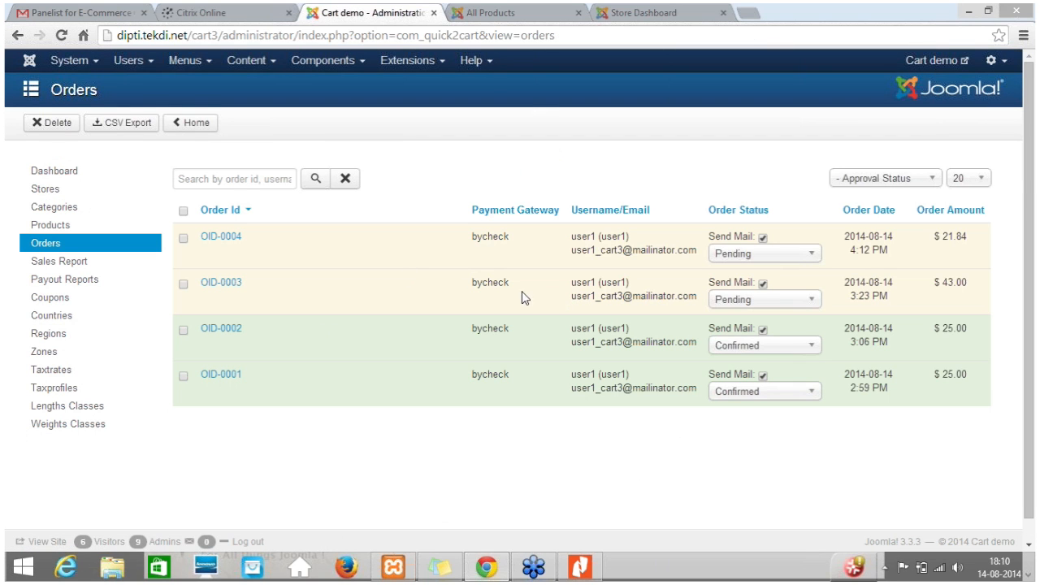
Review the details and order items of the confirmed 3:06 PM order and return to the Orders list.
left_click(212, 335)
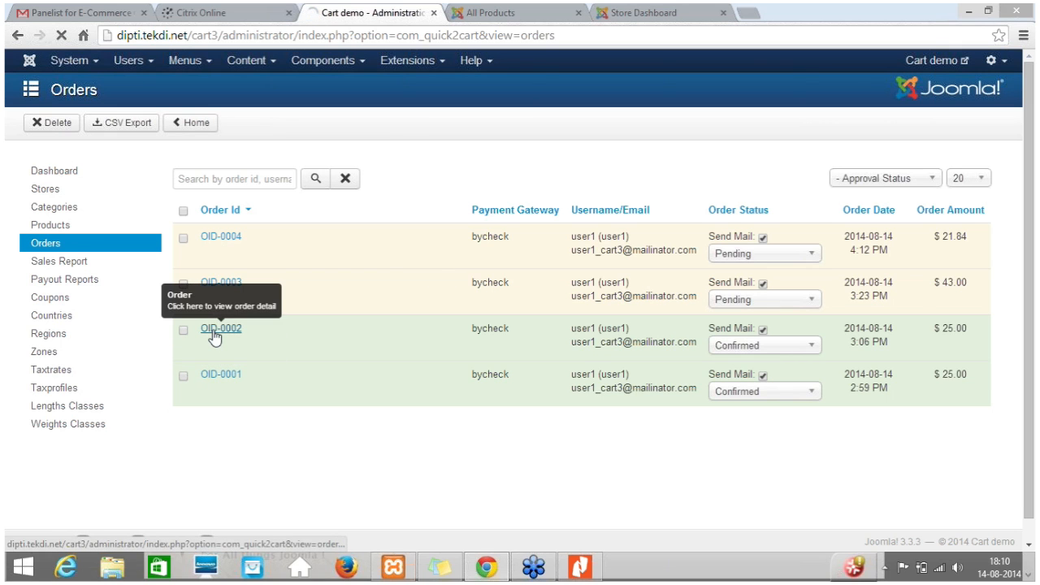
scroll(385, 313, "down", 10)
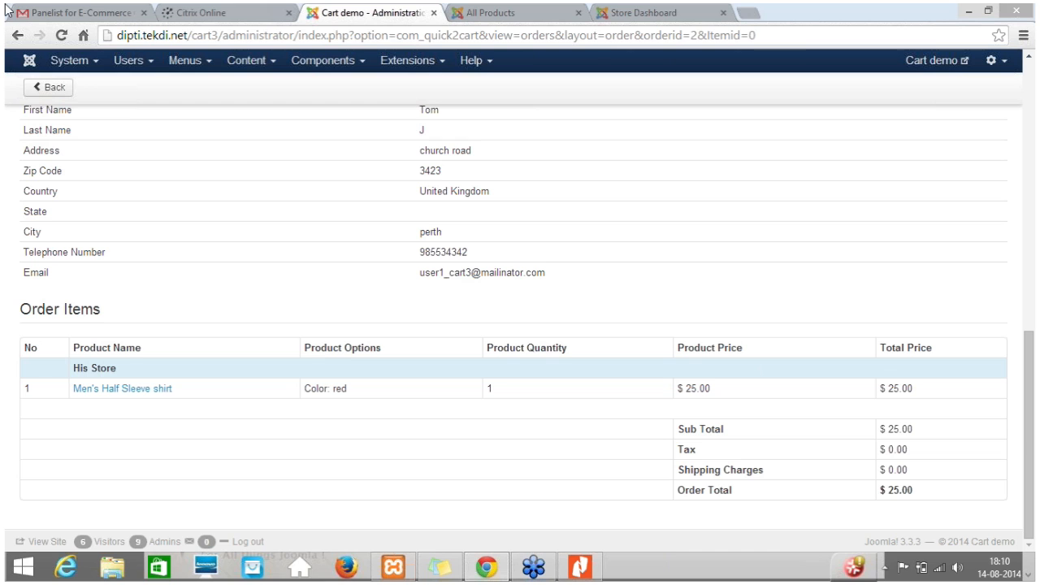
left_click(37, 88)
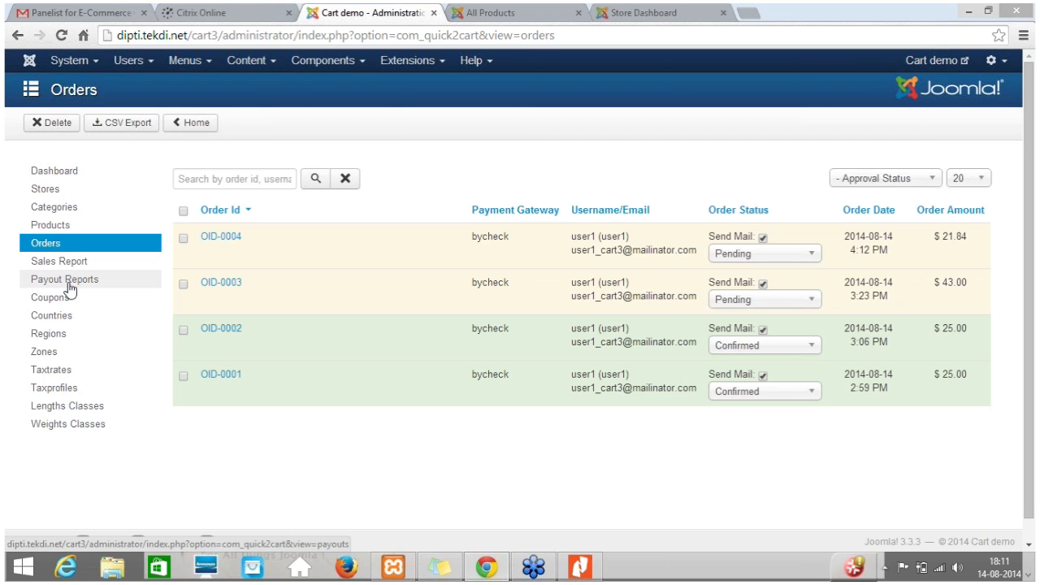
View the Quick2Cart Sales Report and open the Payout Reports list.
left_click(67, 271)
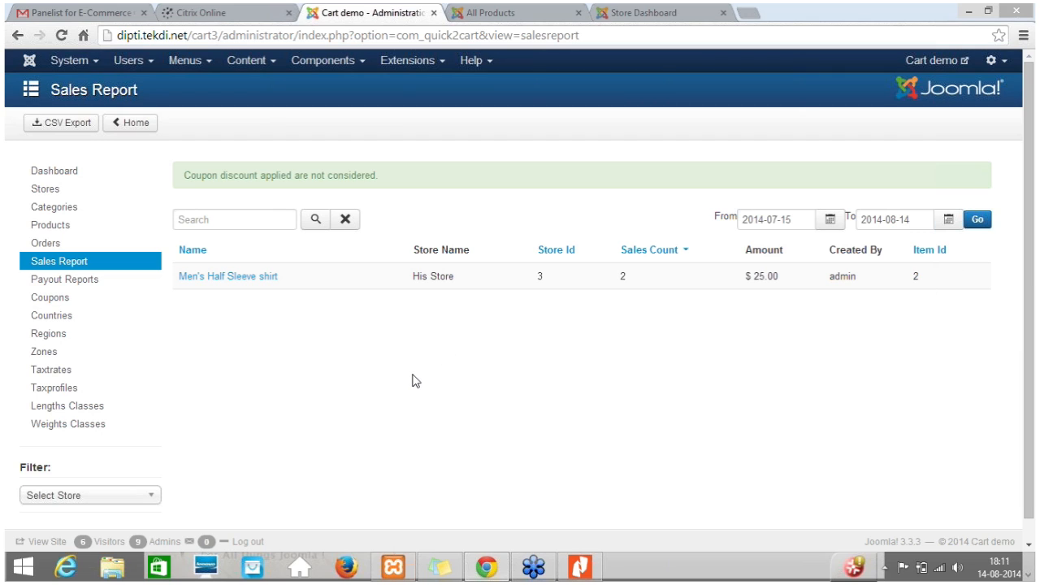
left_click(76, 291)
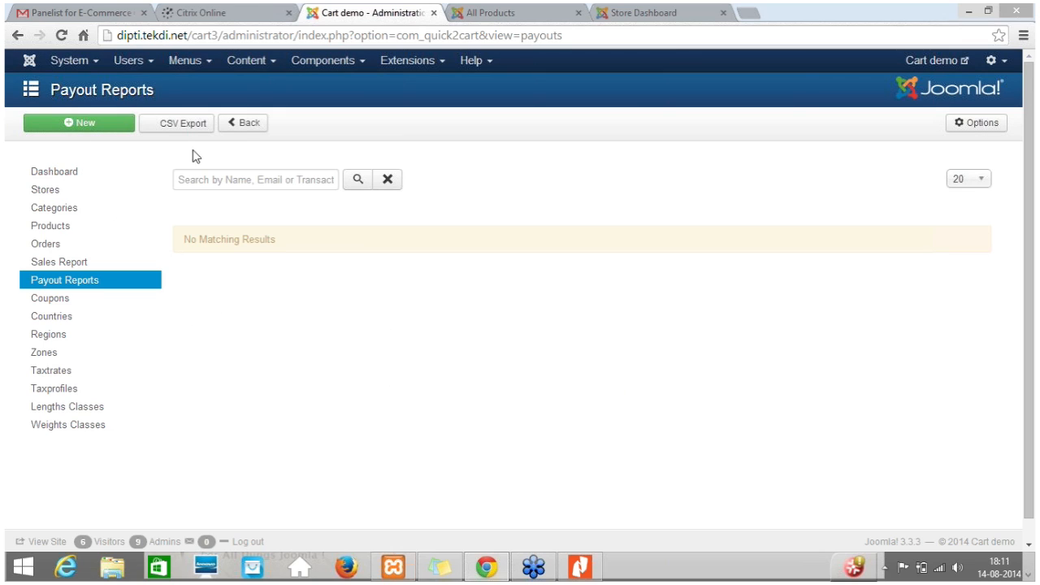
Start a new payout and auto-fill its data by selecting admin as the payee.
left_click(86, 126)
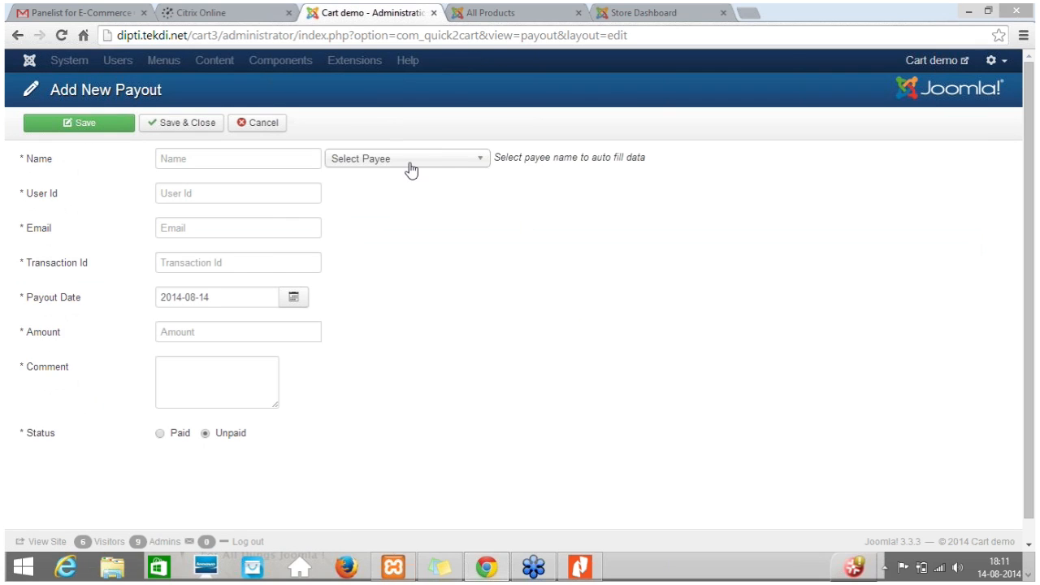
left_click(412, 161)
left_click(376, 194)
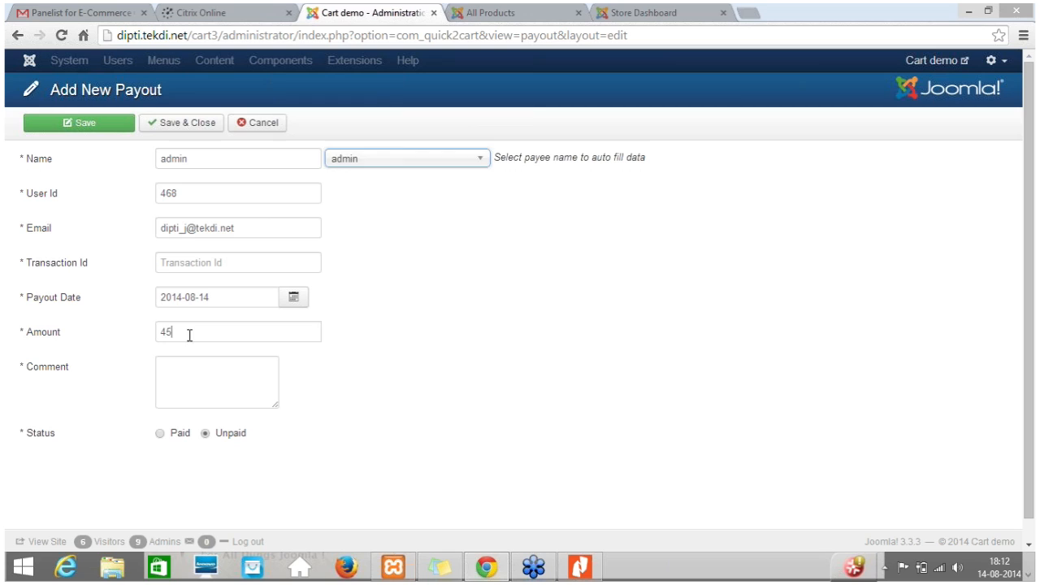
Highlight the new payout's amount and enlarge its Comment box.
left_click_drag(187, 333, 93, 332)
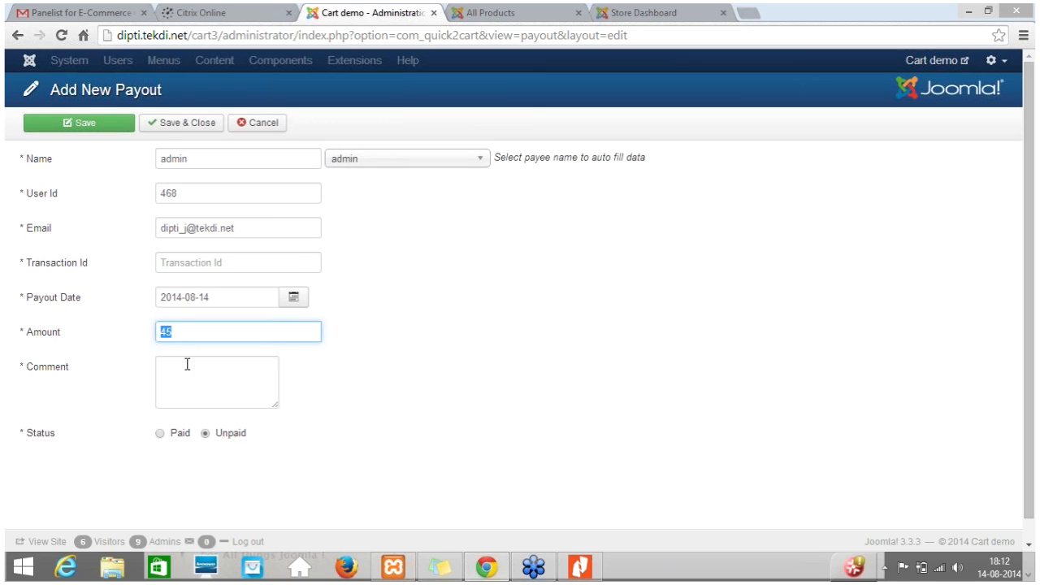
left_click(210, 323)
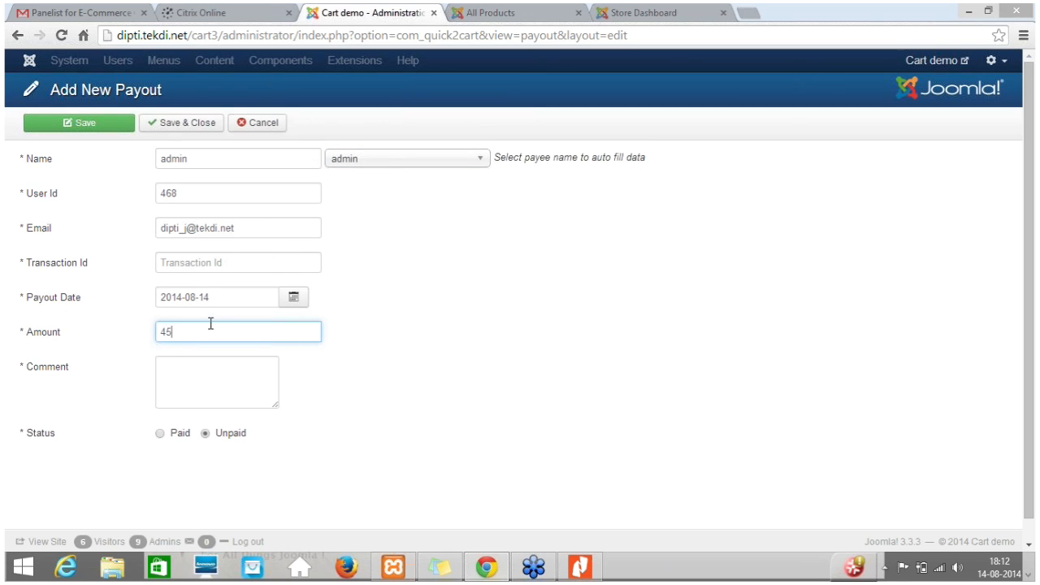
left_click(220, 372)
left_click_drag(273, 409, 426, 415)
left_click_drag(536, 423, 538, 420)
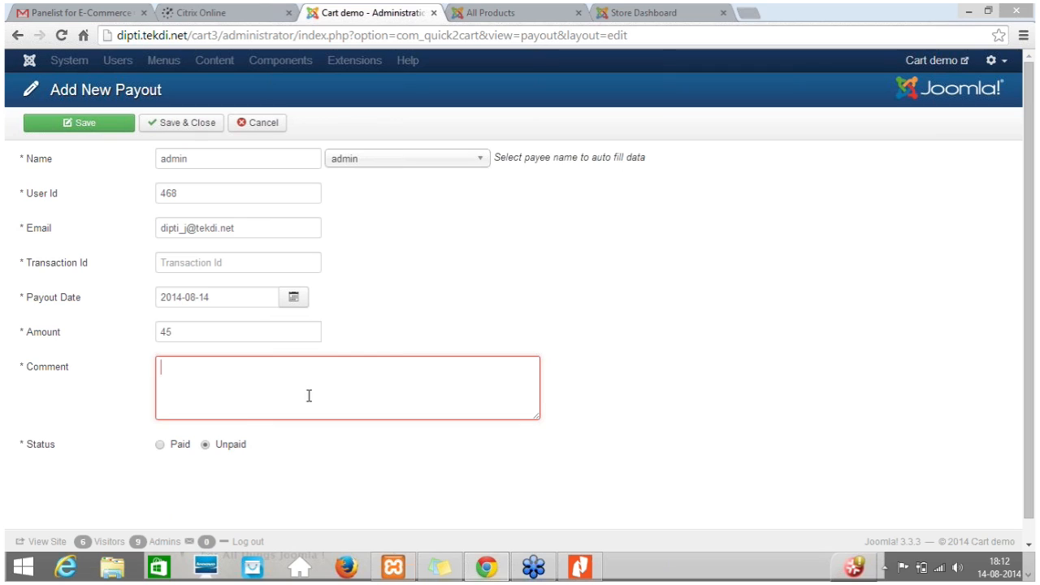
Set the payout amount to 10, go to the Comment field, and cancel the payout without saving.
double_click(187, 341)
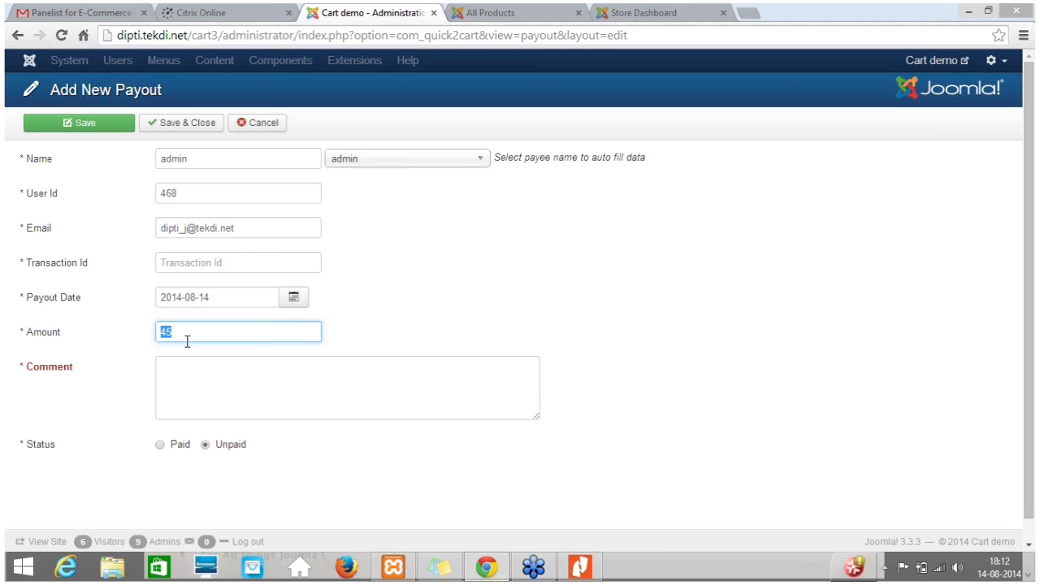
type("10")
left_click(270, 386)
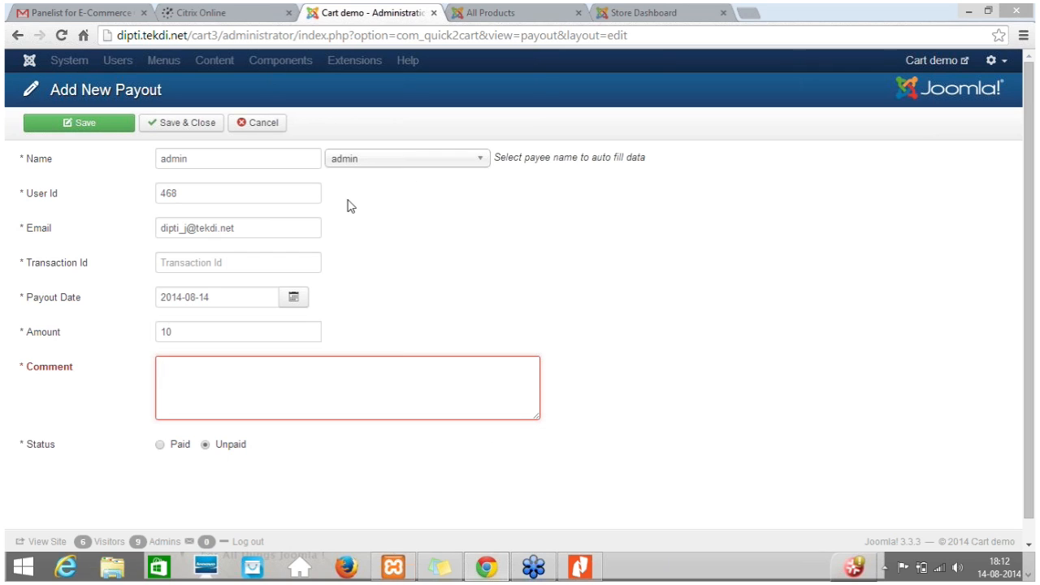
left_click(249, 123)
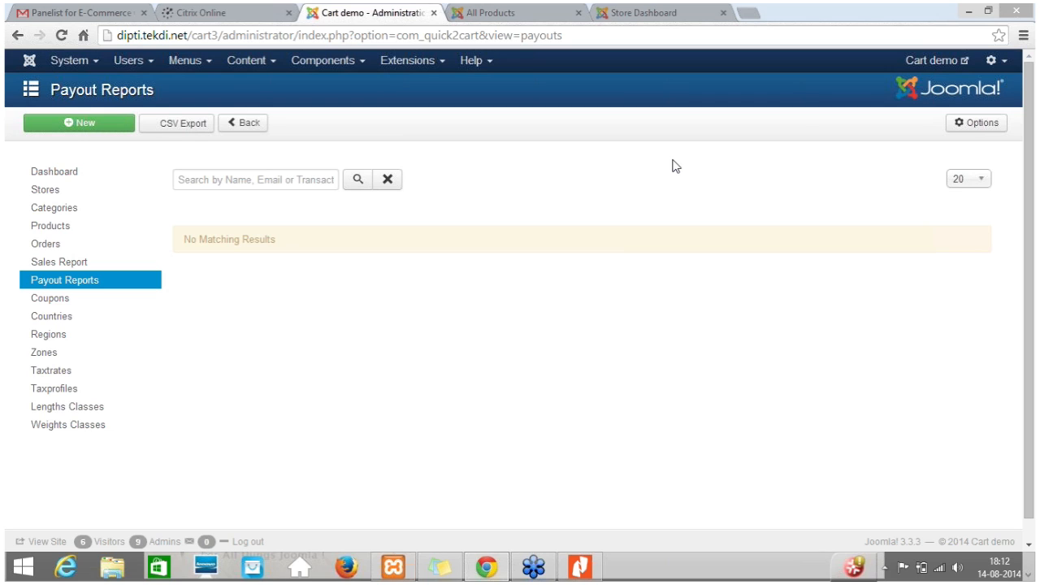
Open the Windows volume mixer to check the speaker and application levels, and close it.
left_click(963, 567)
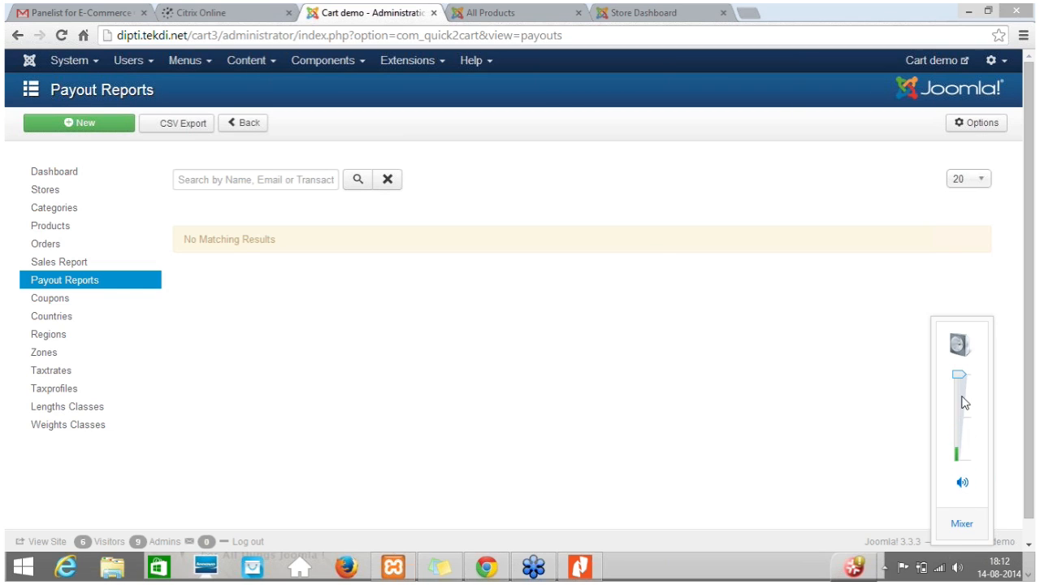
left_click(962, 523)
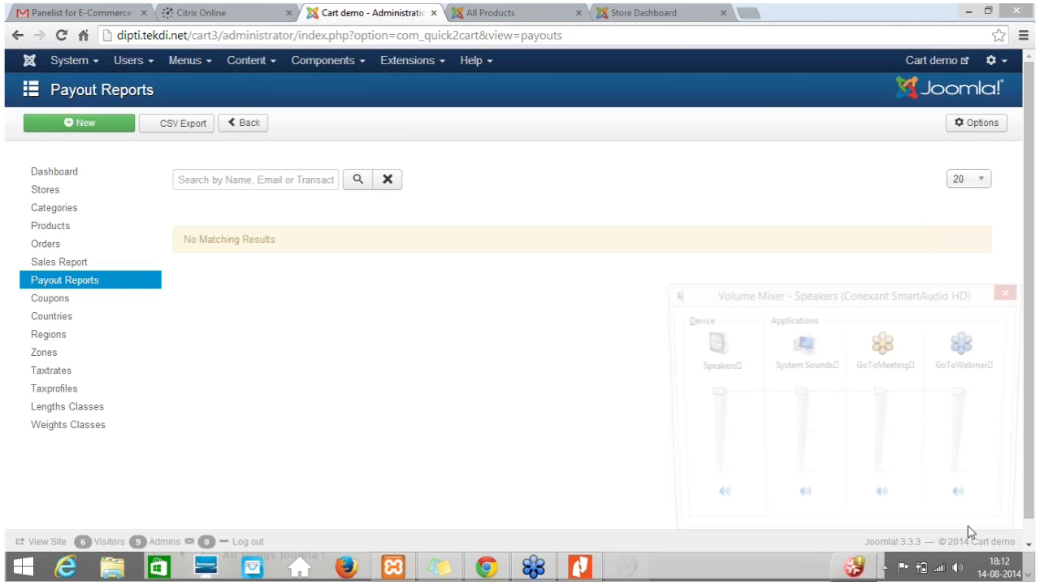
left_click(1013, 295)
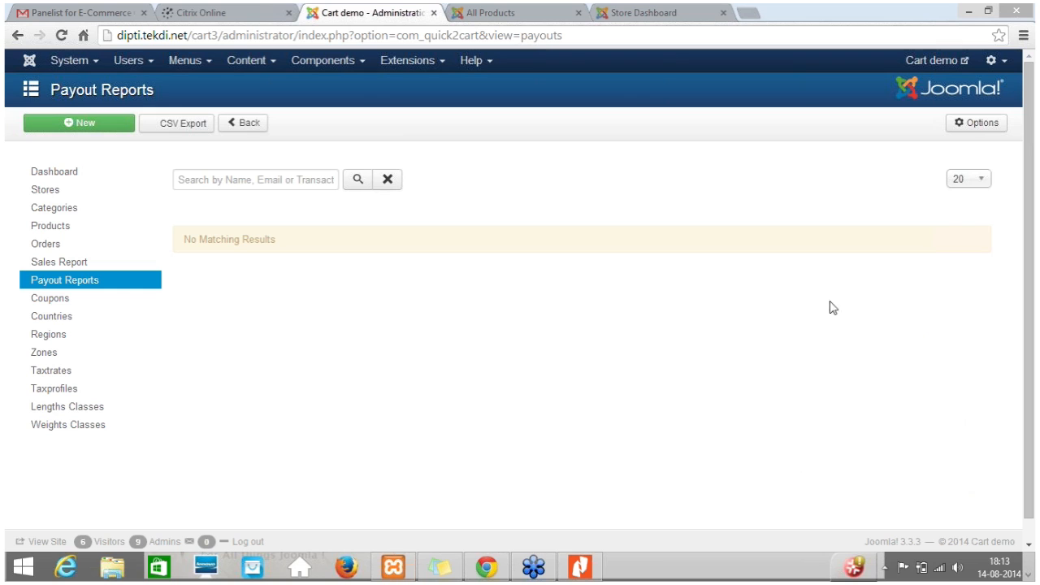
Switch to the All Products storefront page and choose never to save the password for this site.
left_click_drag(519, 19, 520, 13)
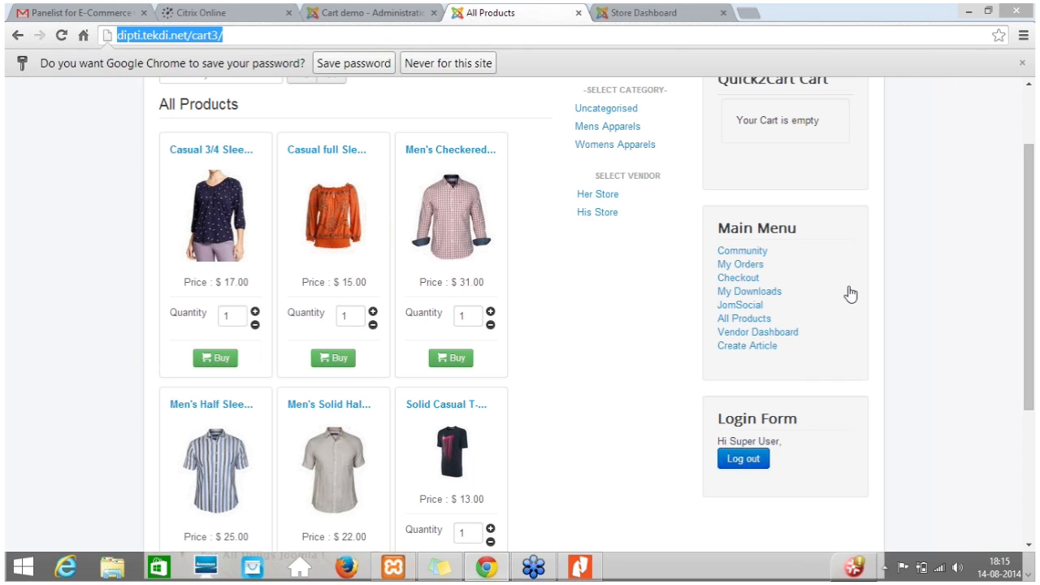
scroll(737, 279, "up", 2)
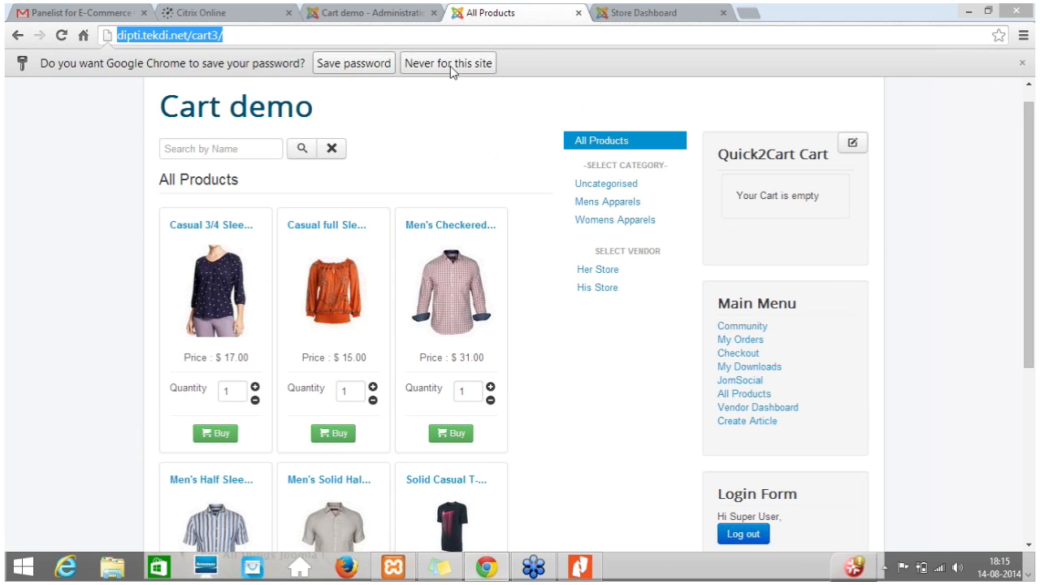
left_click(418, 65)
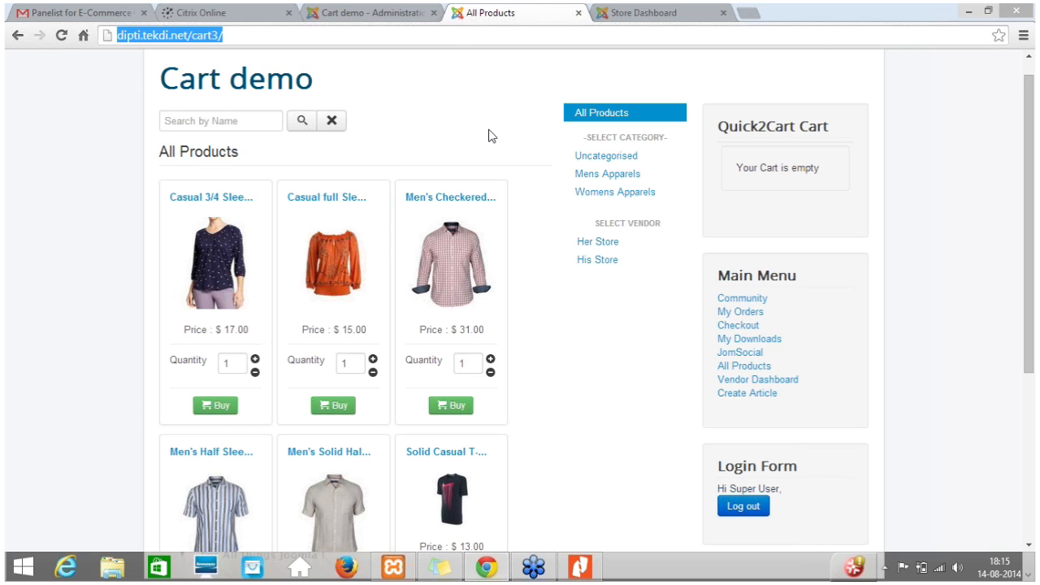
key("XF86AudioRaiseVolume")
Return to the Joomla administration page and open the K2 component's Items list.
left_click(368, 20)
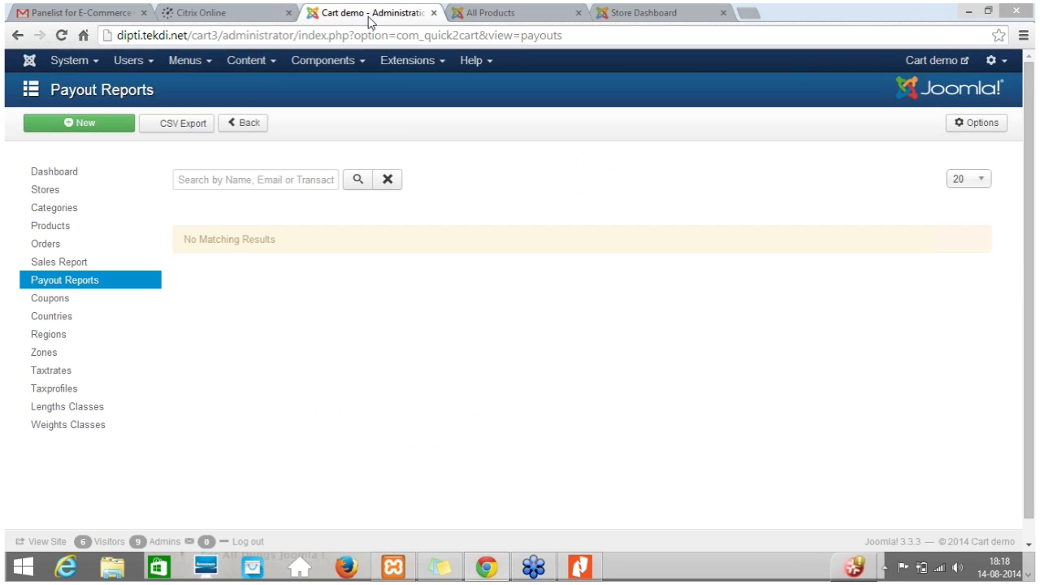
left_click(335, 65)
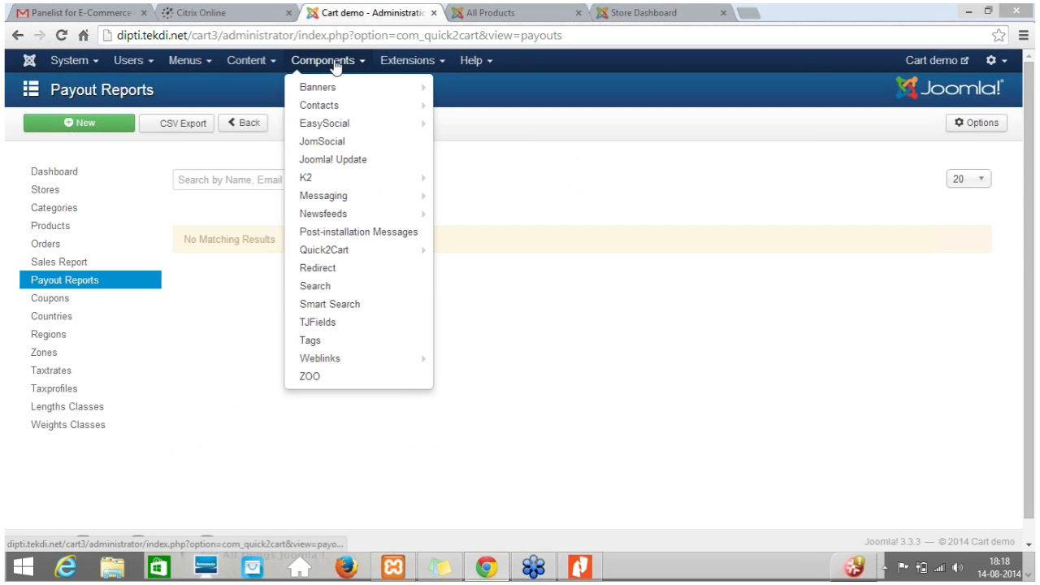
mouse_move(412, 199)
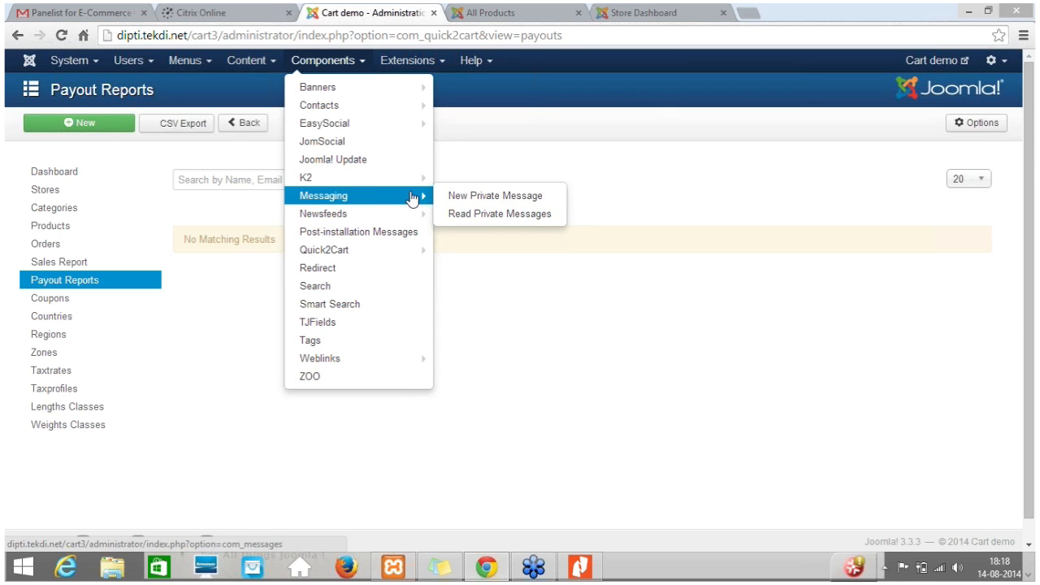
mouse_move(410, 177)
left_click(460, 181)
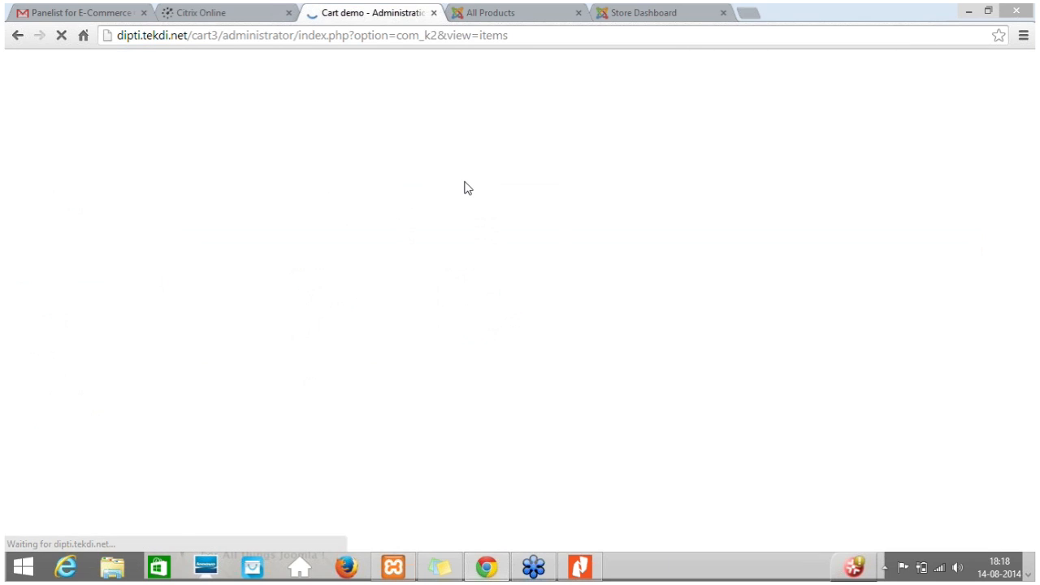
Create a K2 category titled Test, save and close it, and return to the K2 Items list.
left_click(49, 186)
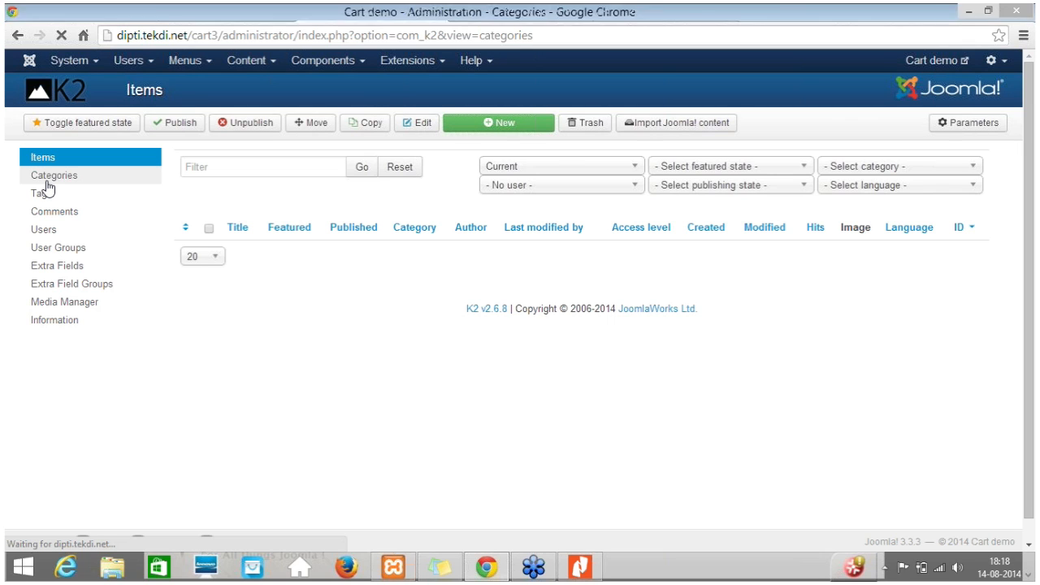
left_click(373, 121)
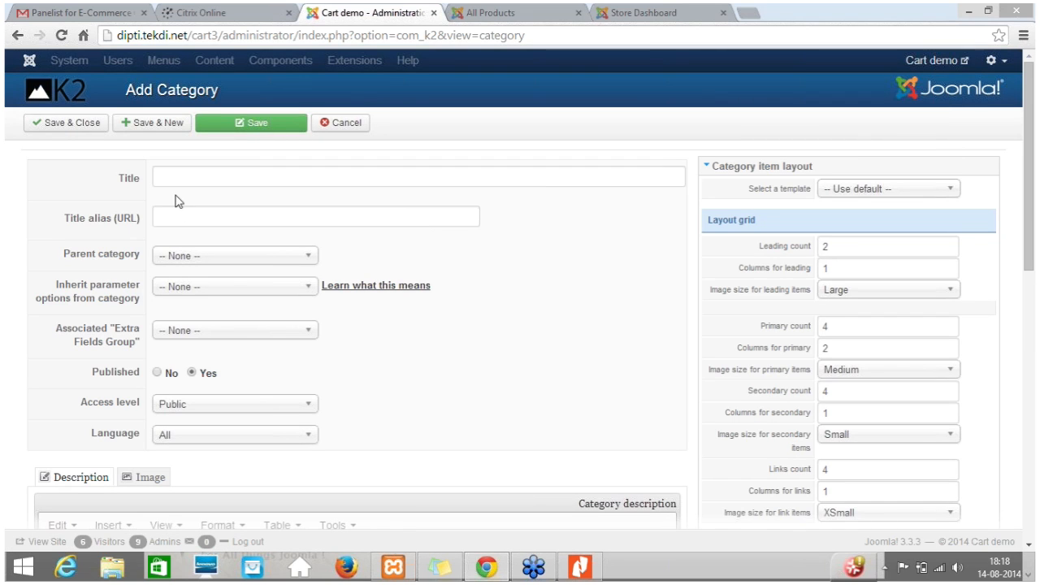
left_click(189, 178)
type("Test")
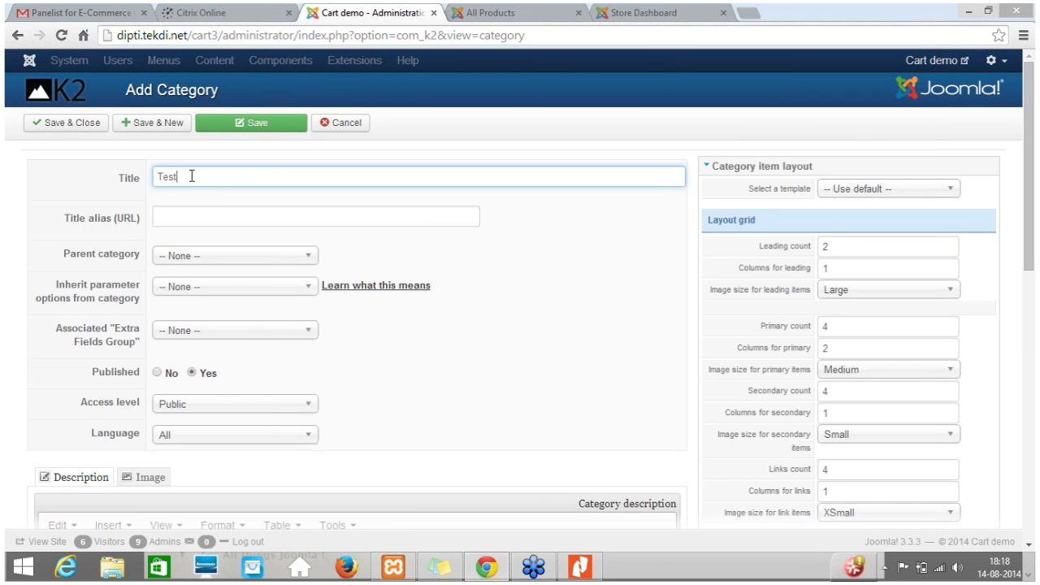
double_click(212, 175)
left_click(70, 123)
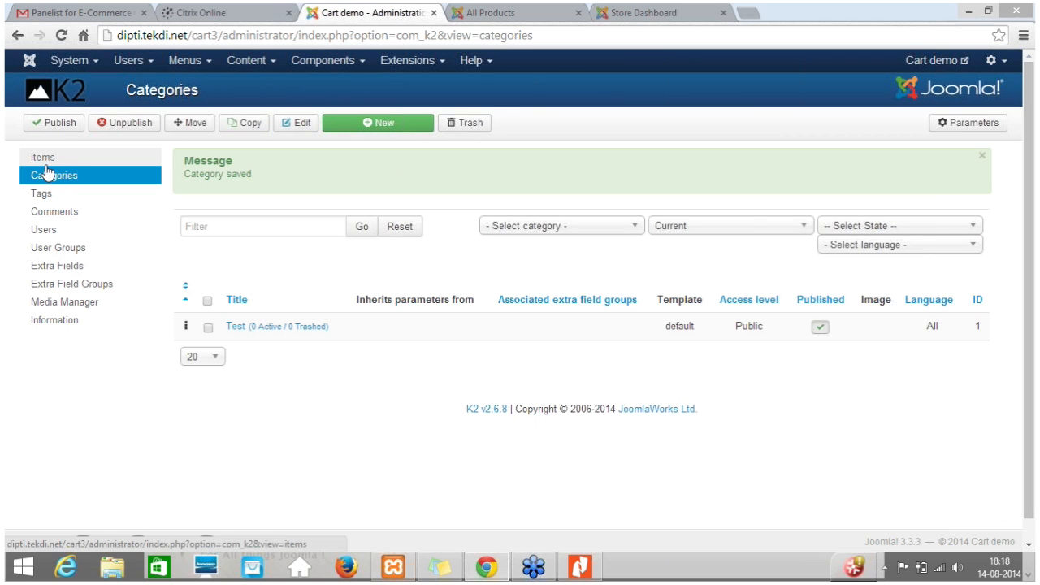
left_click(45, 164)
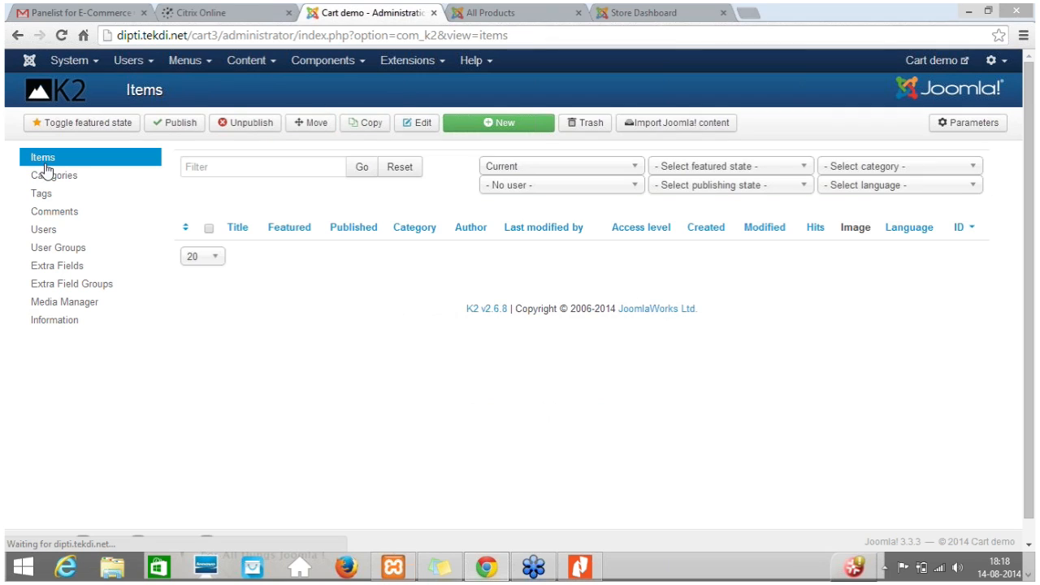
Start a new K2 item and enter Awesome Joomla Mug as its title.
left_click(513, 124)
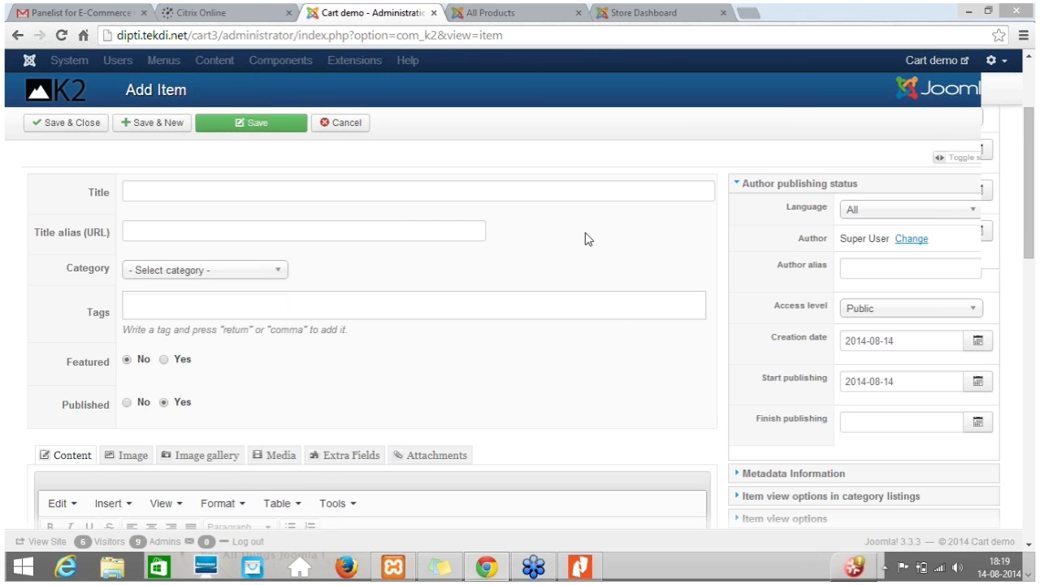
left_click(161, 192)
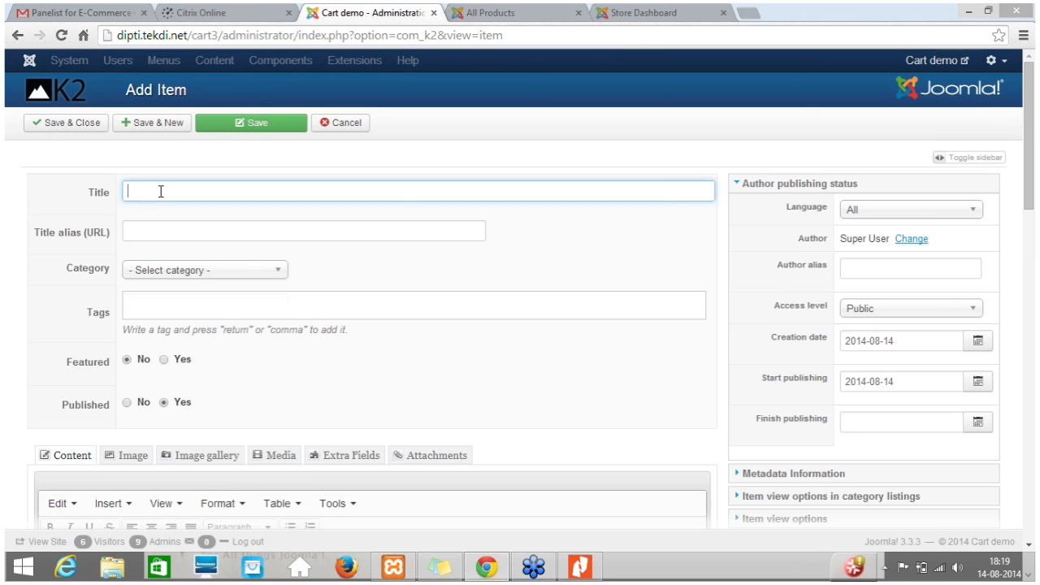
type("Awesome")
key("BackSpace")
key("BackSpace")
key("BackSpace")
type("me Jooomla")
key("BackSpace")
key("BackSpace")
key("BackSpace")
key("BackSpace")
key("BackSpace")
key("BackSpace")
type("omla Mug")
Assign the item to the Test category and look over its item image options.
scroll(409, 297, "down", 3)
scroll(399, 276, "up", 3)
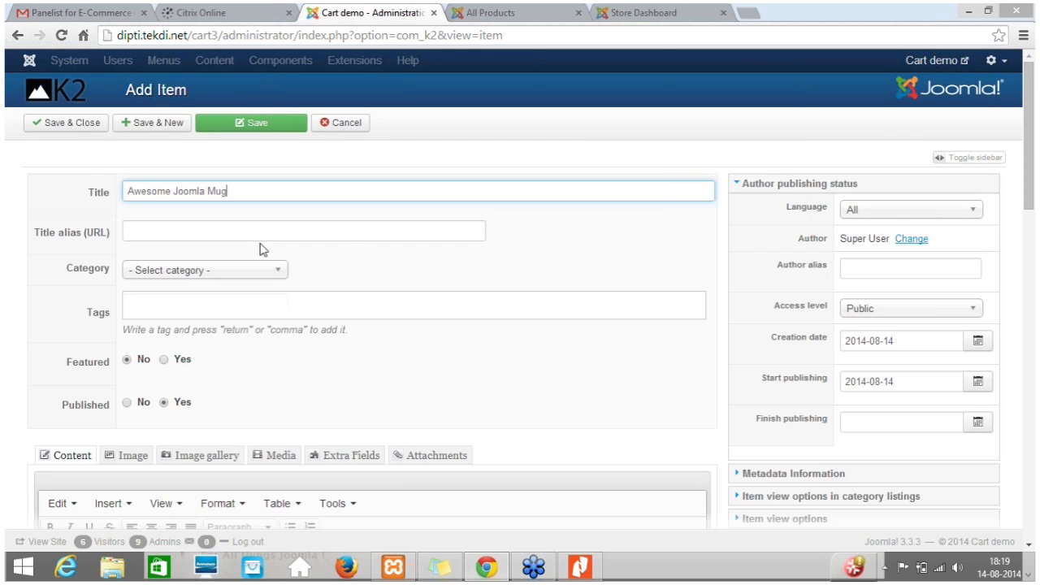
left_click(150, 461)
left_click(187, 271)
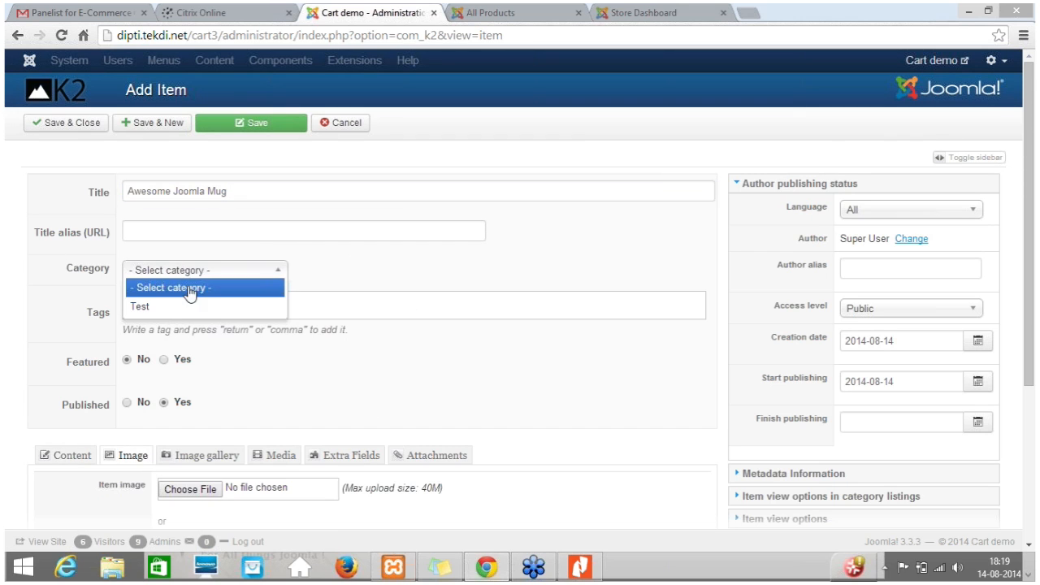
left_click(159, 309)
scroll(626, 337, "down", 3)
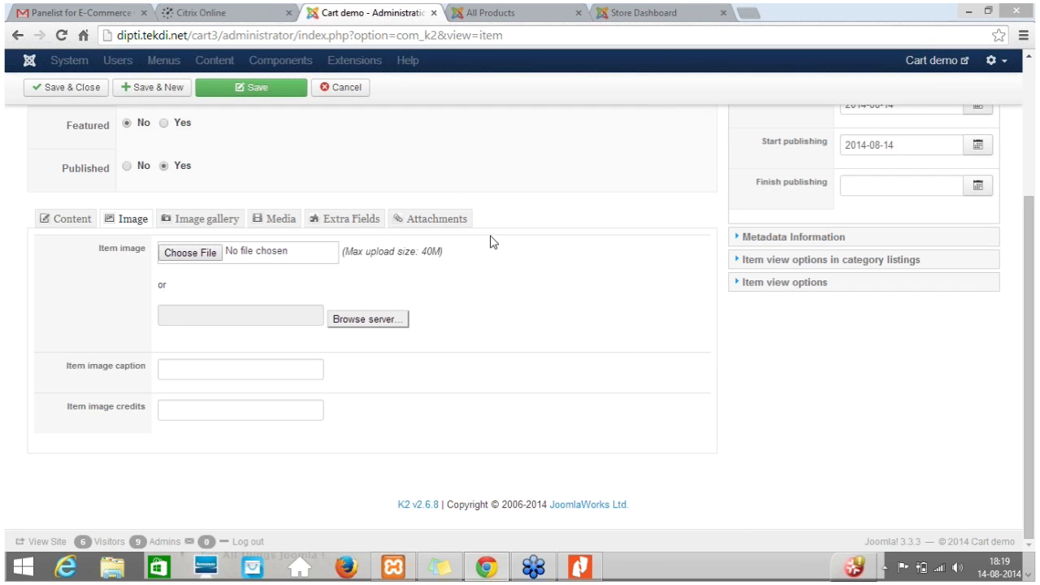
scroll(598, 263, "up", 2)
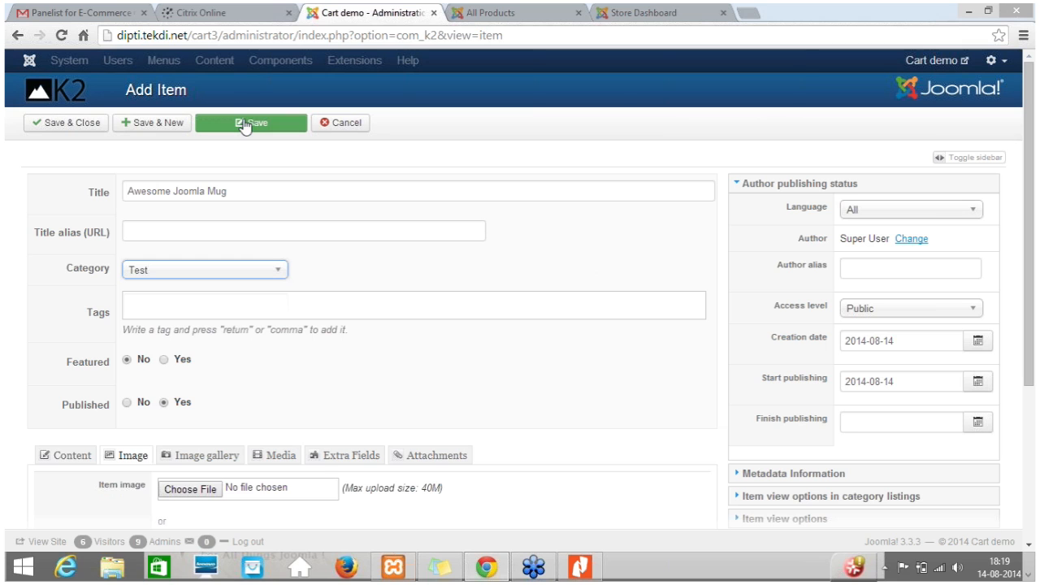
In the item's content options, copy the title Awesome Joomla Mug into the Quick2Cart K2 Plugin's Item Name and save the item.
left_click(66, 456)
scroll(433, 374, "down", 5)
scroll(435, 367, "down", 3)
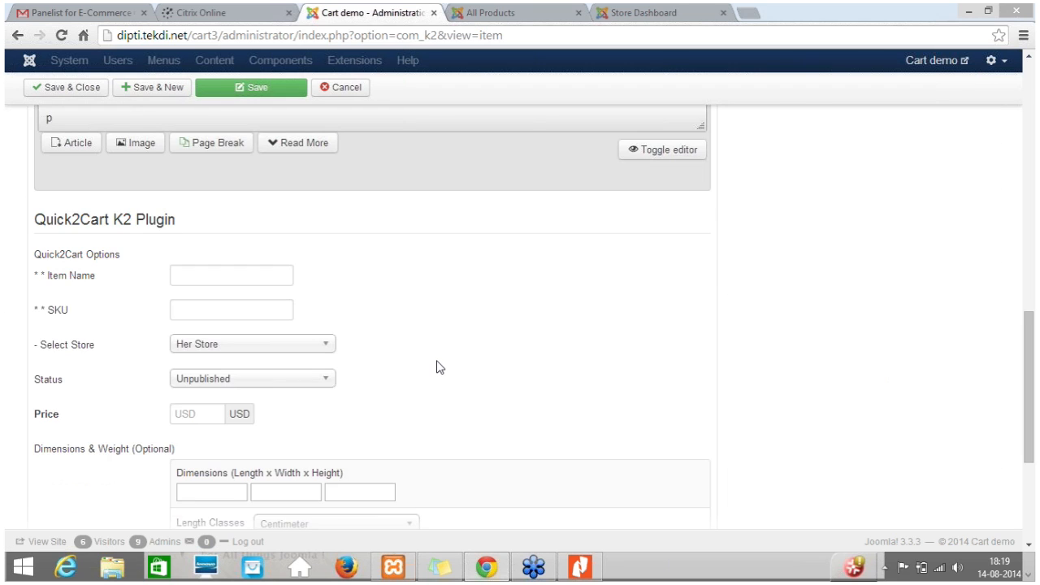
scroll(436, 367, "down", 3)
scroll(459, 338, "up", 2)
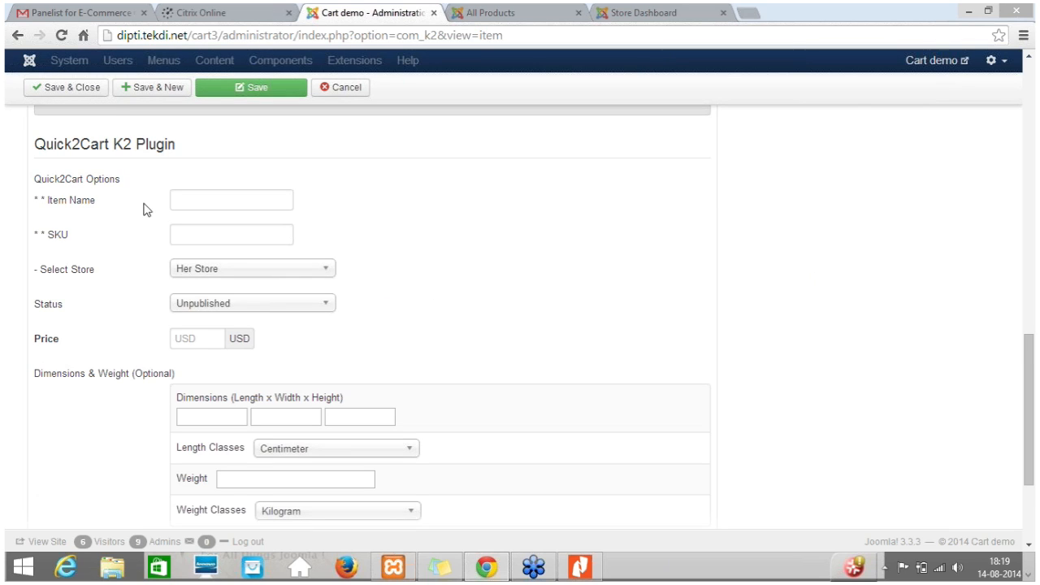
left_click(216, 199)
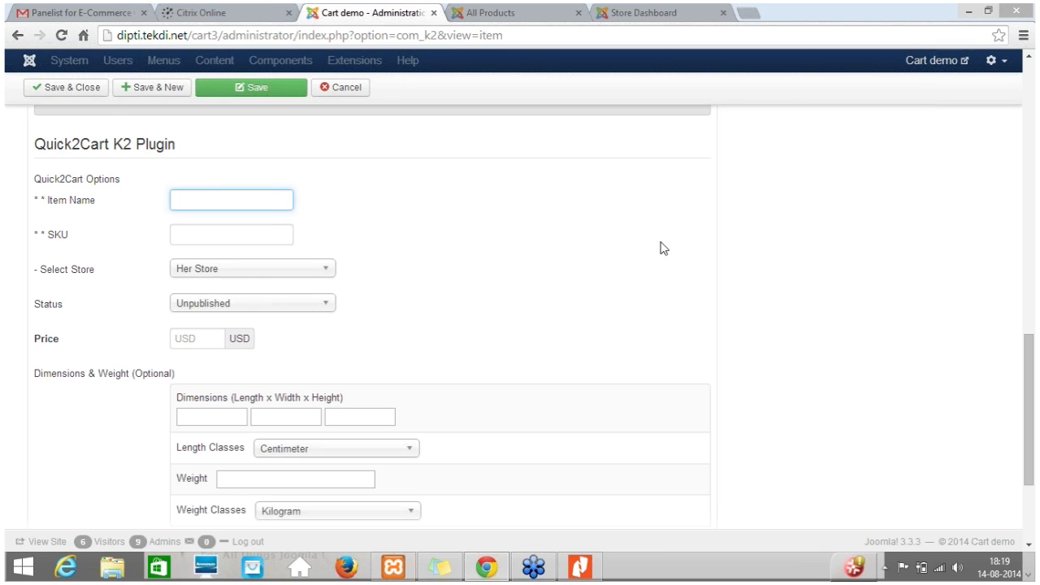
scroll(664, 342, "up", 10)
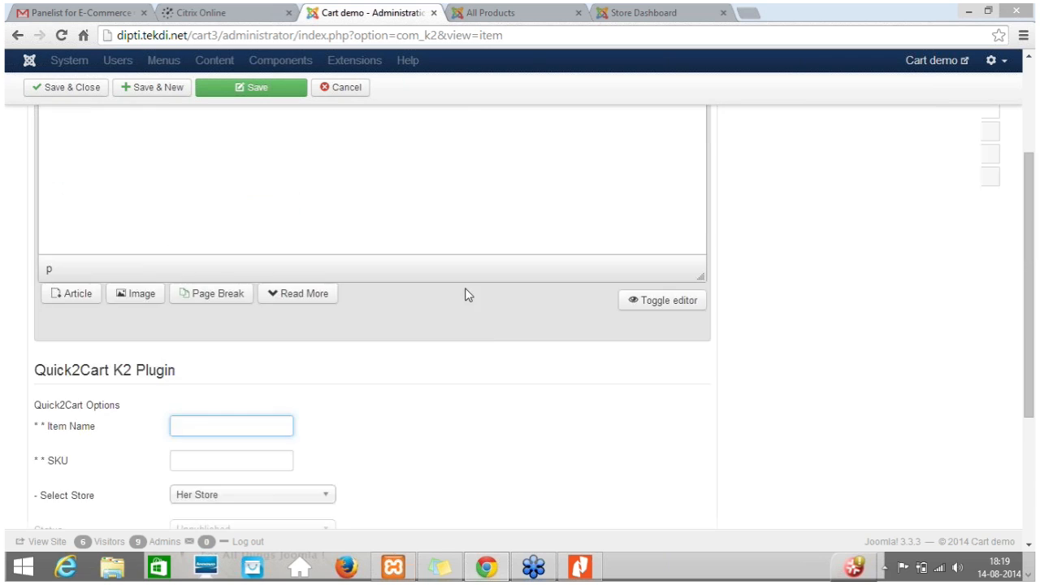
scroll(363, 300, "up", 2)
left_click(170, 195)
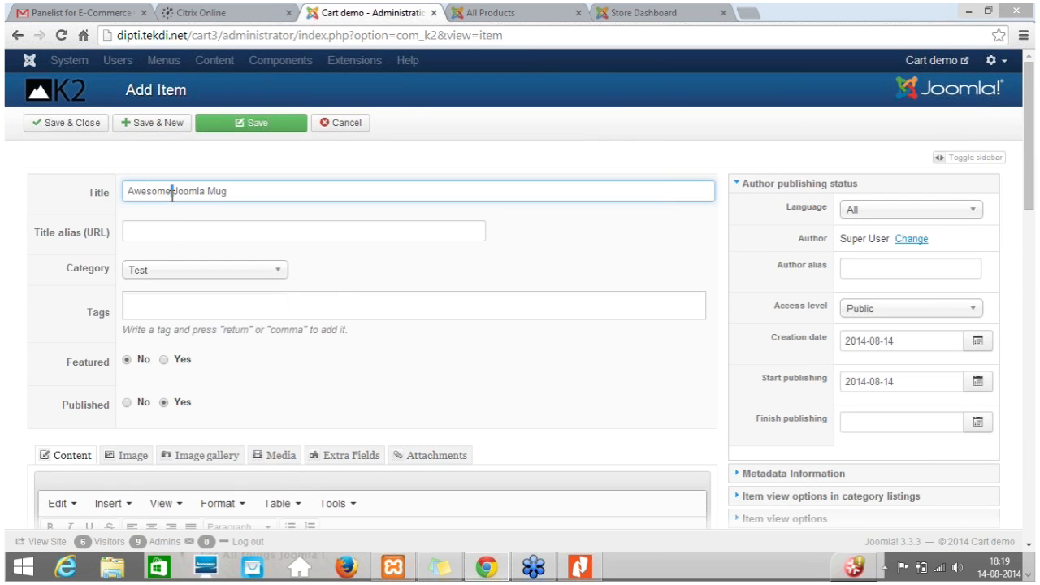
key("ctrl+a")
scroll(349, 342, "down", 12)
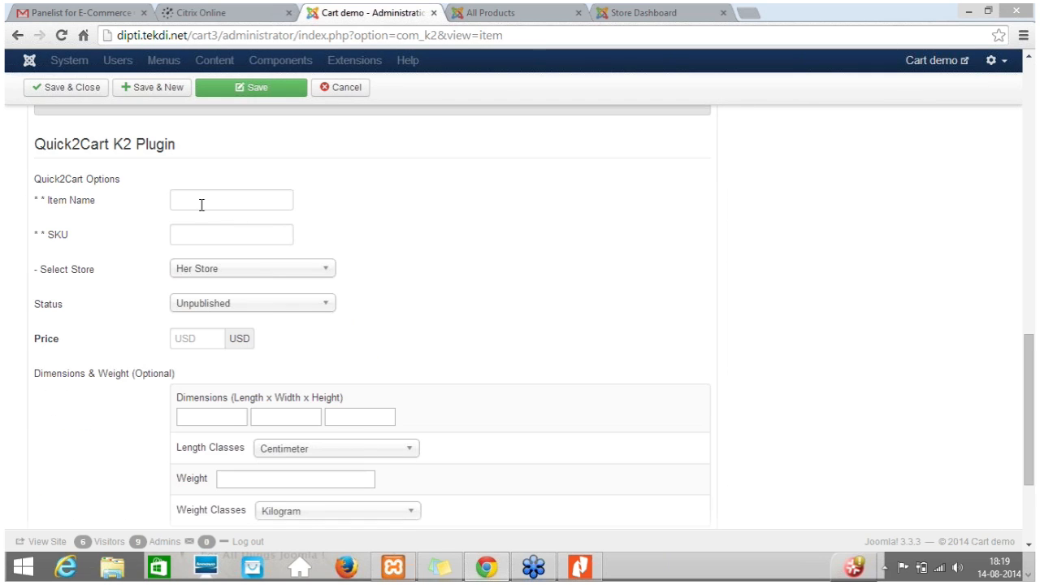
left_click(200, 202)
left_click(252, 91)
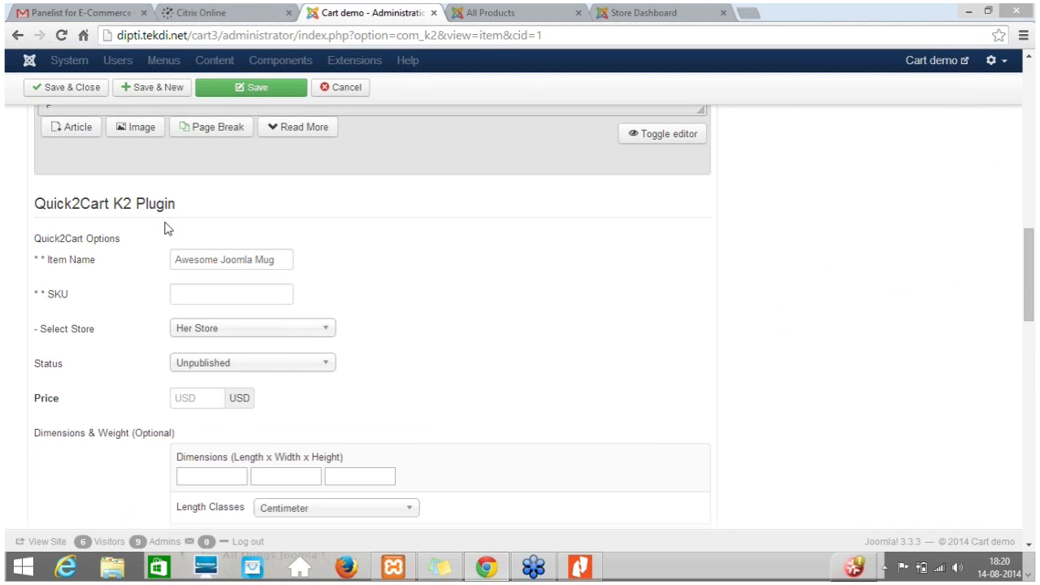
Try the SKU 34943 in the Quick2Cart options, look over the remaining product settings, and leave the item without saving.
left_click(247, 300)
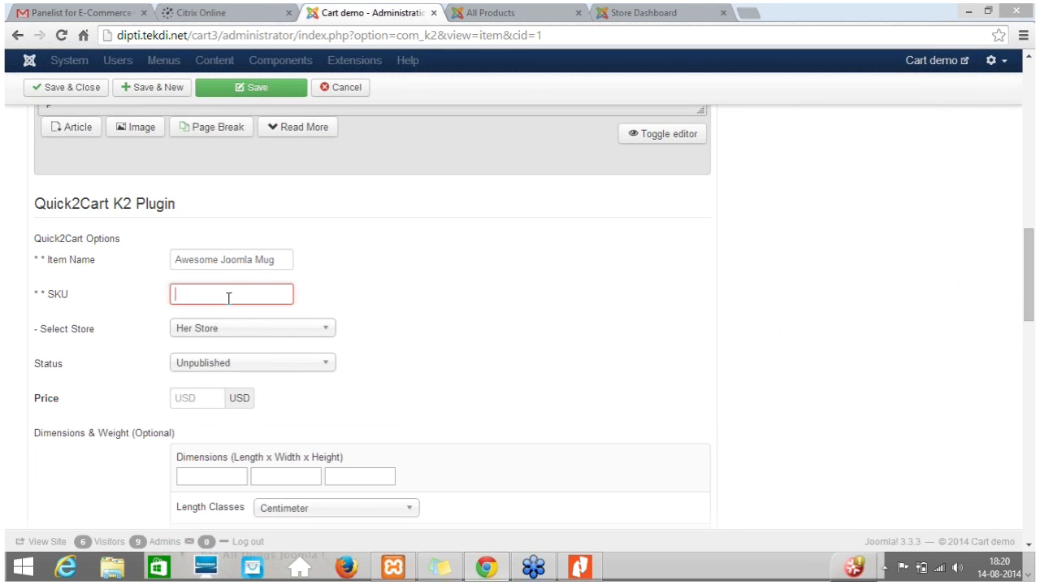
type("34943")
scroll(404, 487, "down", 3)
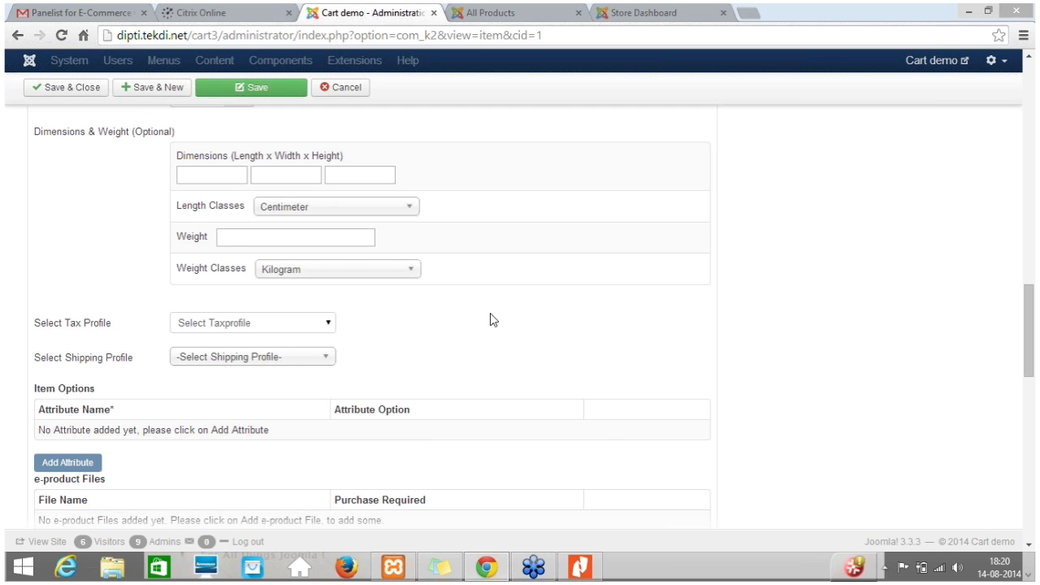
scroll(490, 320, "up", 15)
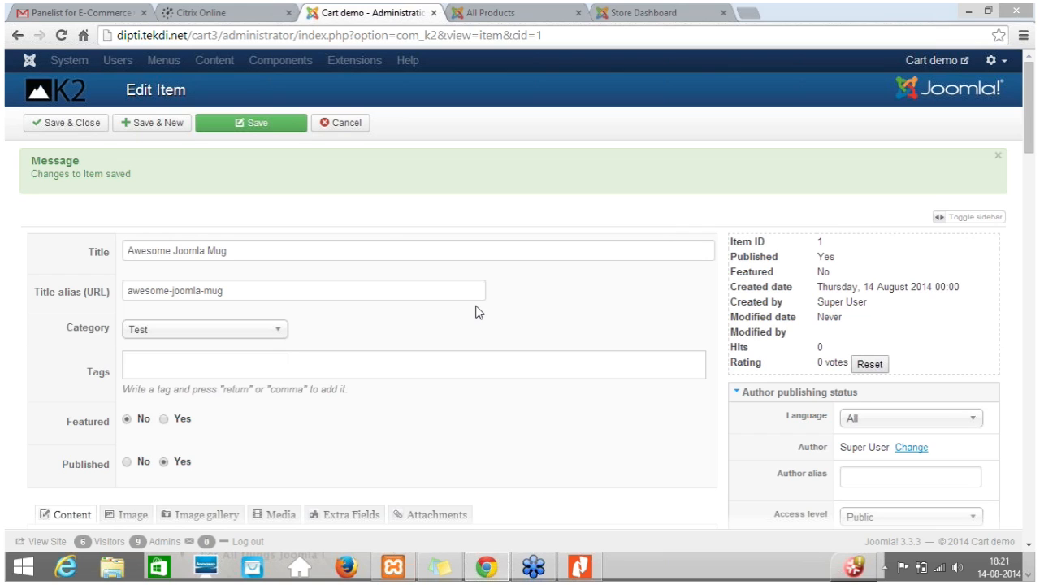
left_click(337, 128)
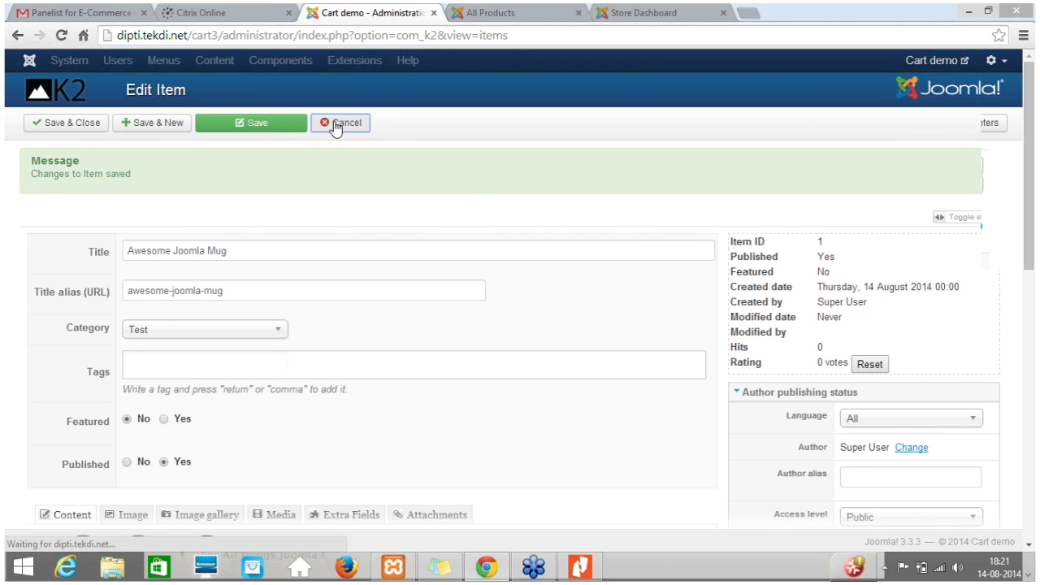